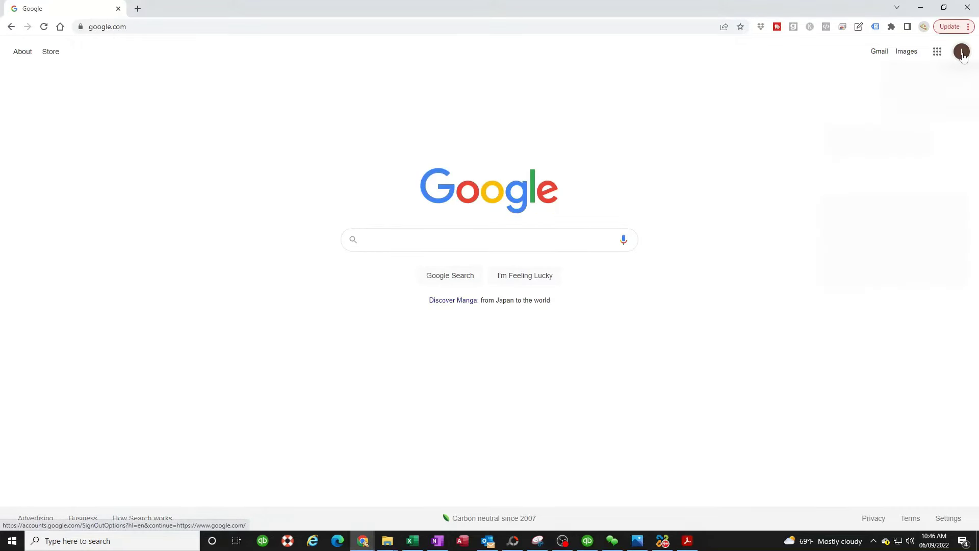
Step: Go from the account menu to Google Account Security and scroll to Signing in to Google
{"action": "left_click", "coordinate": [962, 52]}
{"action": "left_click", "coordinate": [872, 173]}
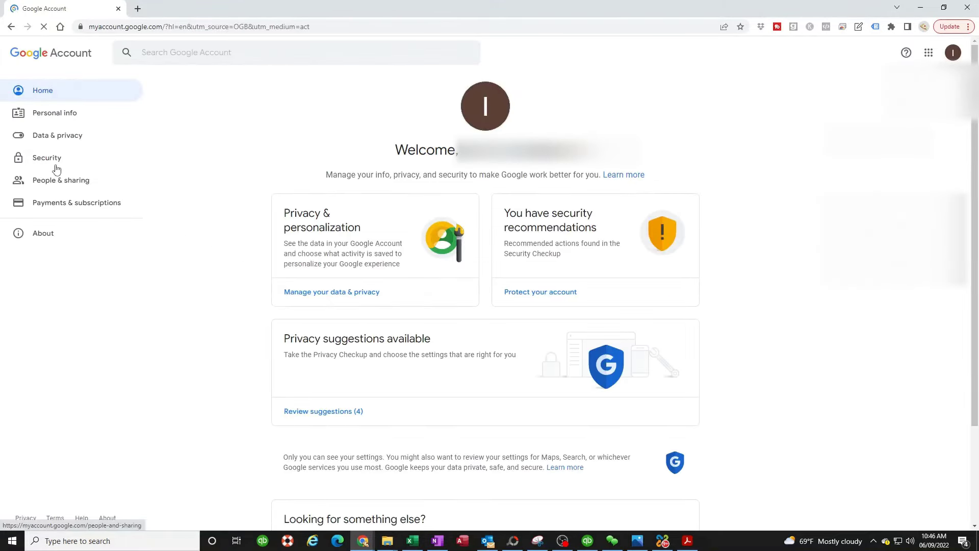
{"action": "left_click", "coordinate": [51, 158]}
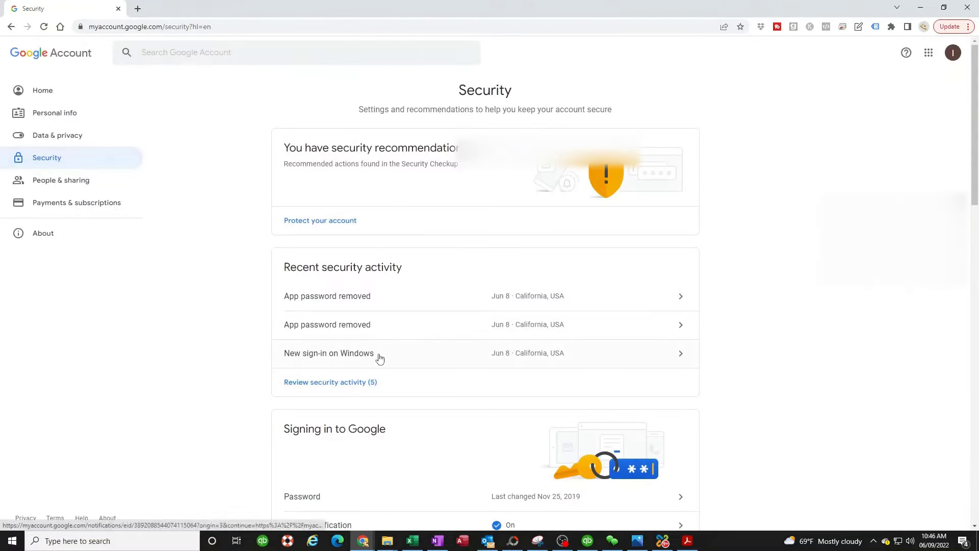
{"action": "scroll", "coordinate": [326, 448], "scroll_direction": "down", "scroll_amount": 3}
{"action": "scroll", "coordinate": [314, 449], "scroll_direction": "down", "scroll_amount": 3}
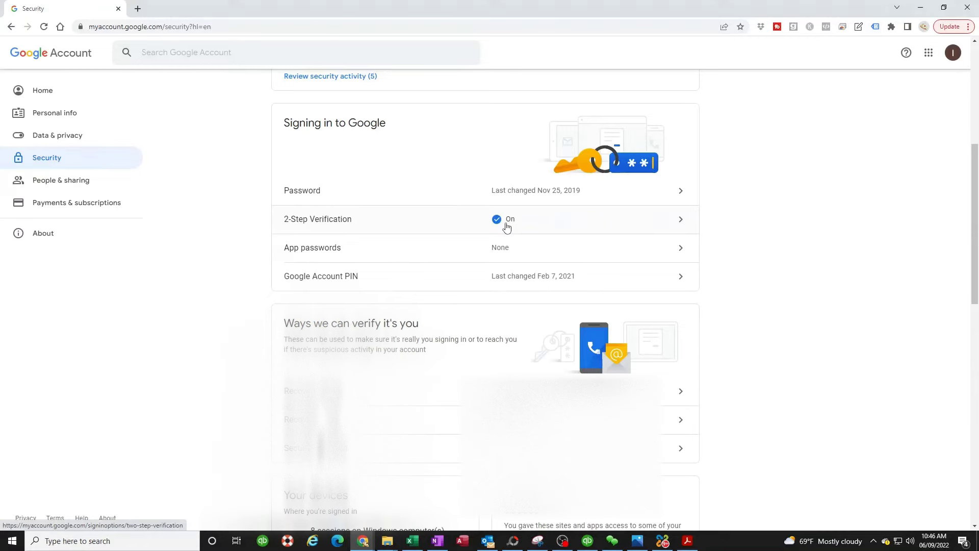
{"action": "scroll", "coordinate": [461, 257], "scroll_direction": "down", "scroll_amount": 1}
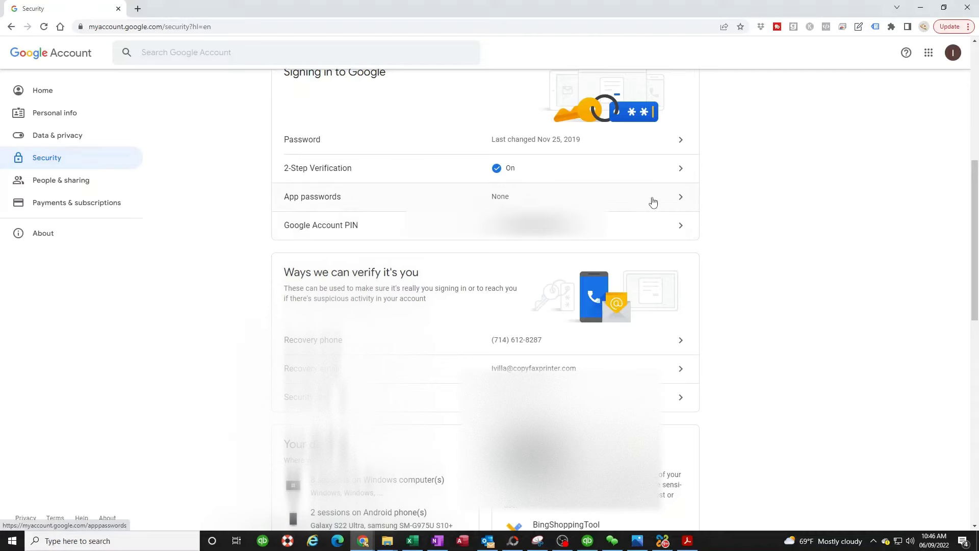
Step: Open App passwords and re-verify identity by entering the account password
{"action": "left_click", "coordinate": [679, 199]}
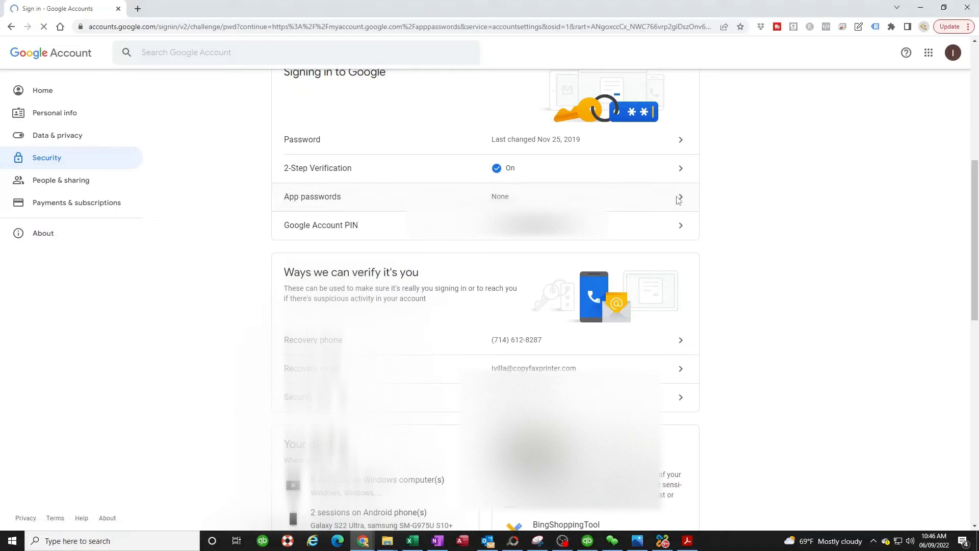
{"action": "left_click", "coordinate": [422, 290]}
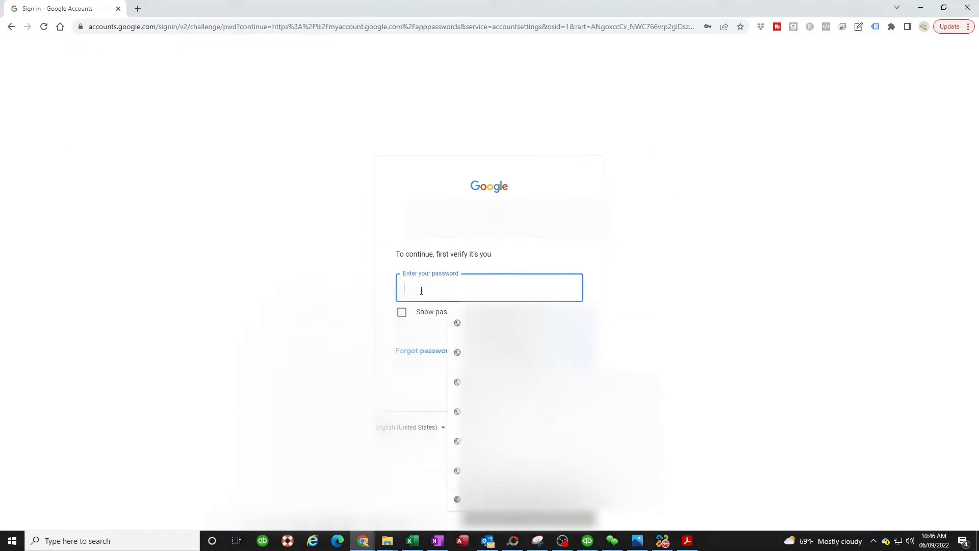
{"action": "type", "text": "•••••••"}
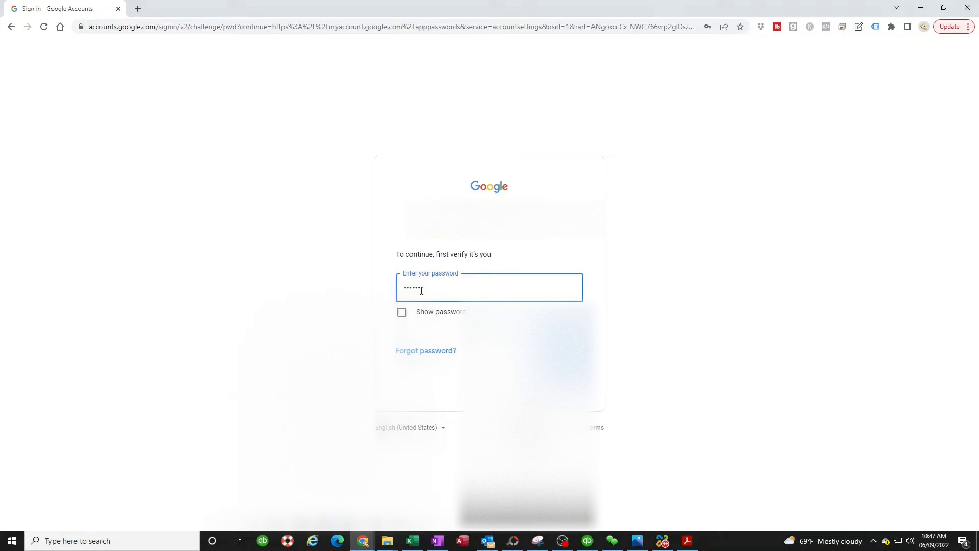
{"action": "type", "text": "••••••"}
{"action": "left_click", "coordinate": [564, 351]}
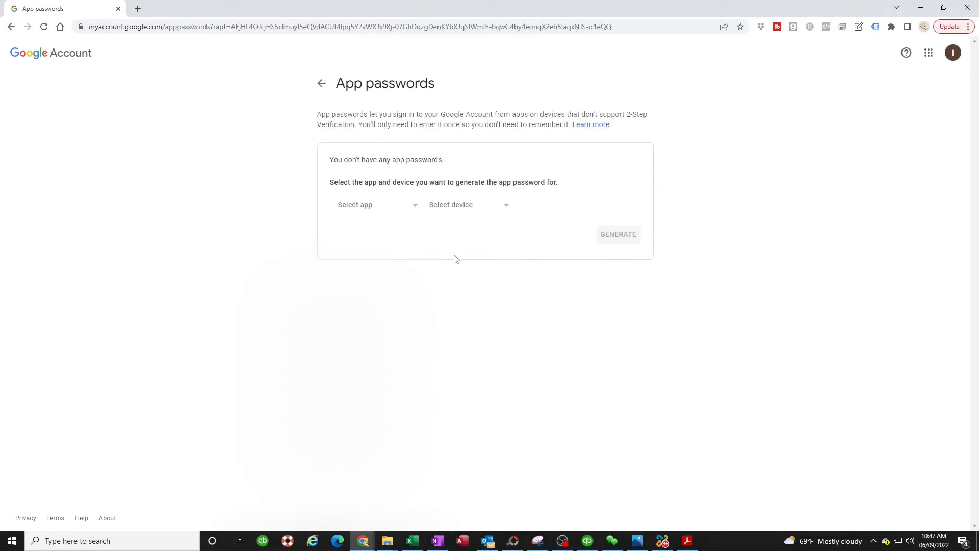
Step: Choose Other (Custom name) as the app and name it 'konica minolta copier'
{"action": "left_click", "coordinate": [415, 209]}
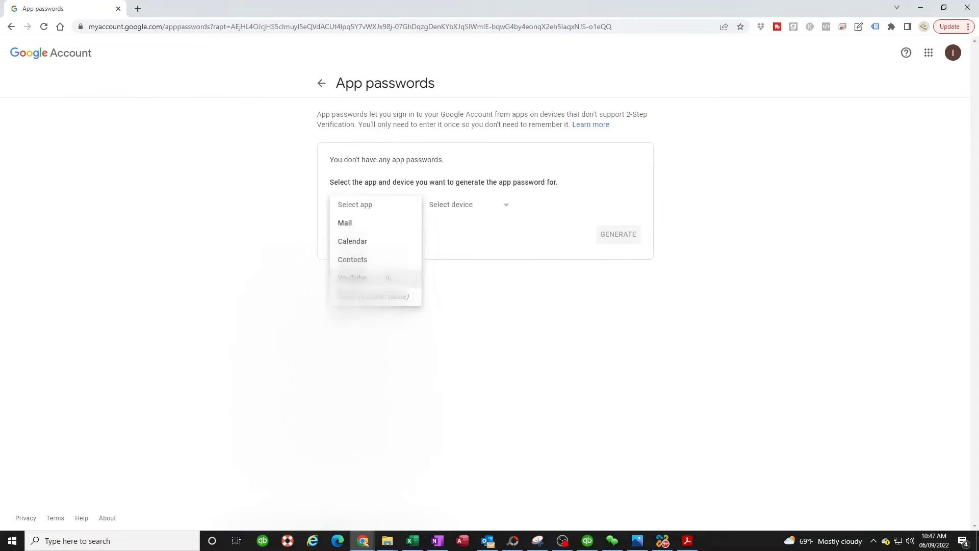
{"action": "left_click", "coordinate": [354, 300]}
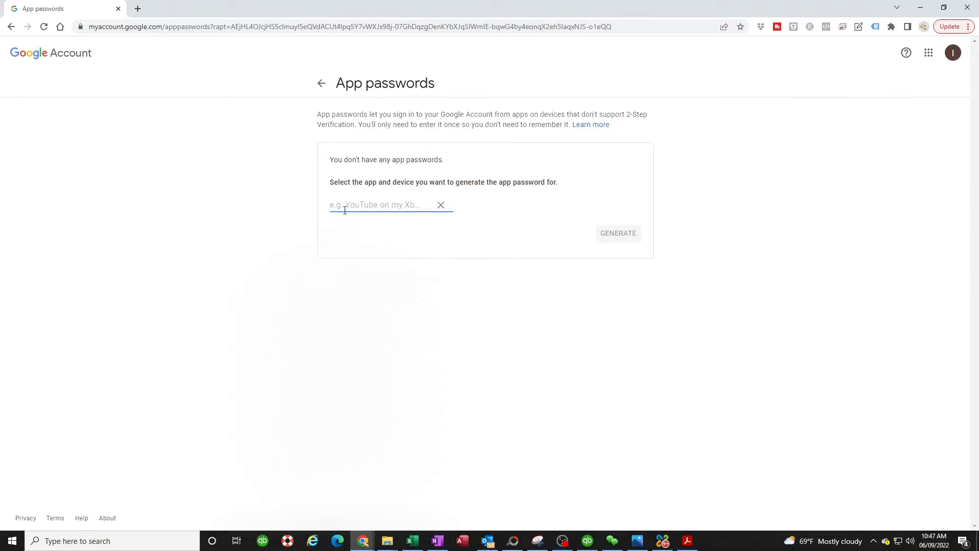
{"action": "type", "text": "k"}
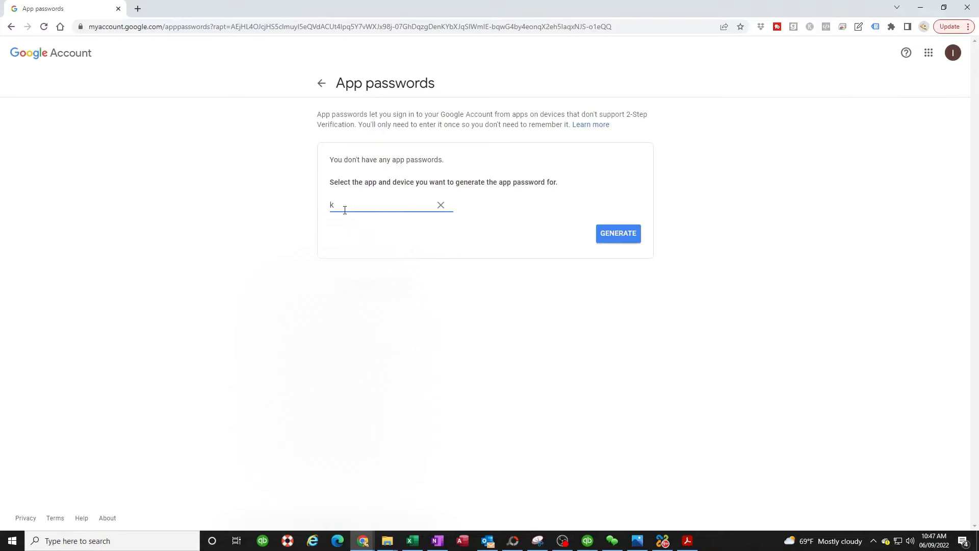
{"action": "type", "text": "onica minolta copier"}
Step: Generate the 'konica minolta copier' app password, copy it to the clipboard, and close the window
{"action": "left_click", "coordinate": [619, 238]}
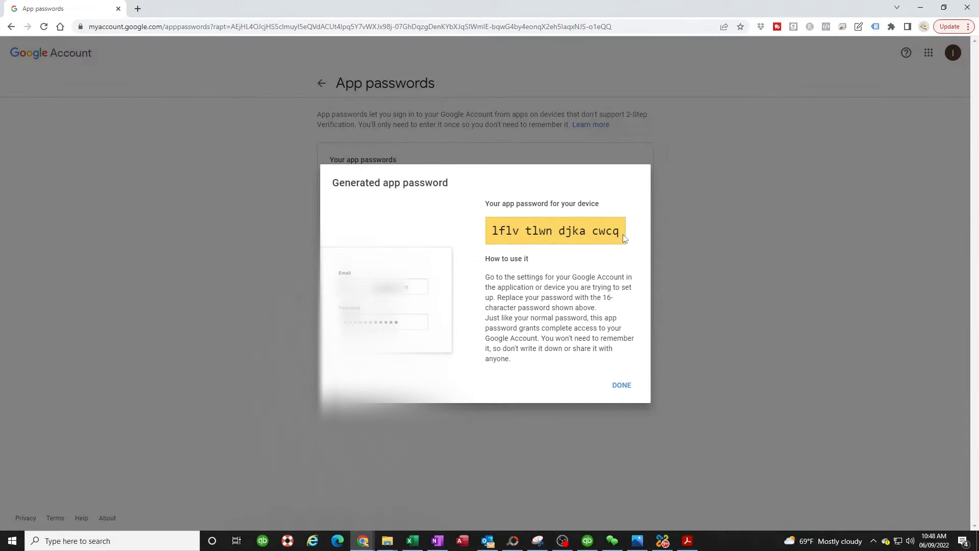
{"action": "left_click_drag", "start_coordinate": [624, 236], "coordinate": [490, 234]}
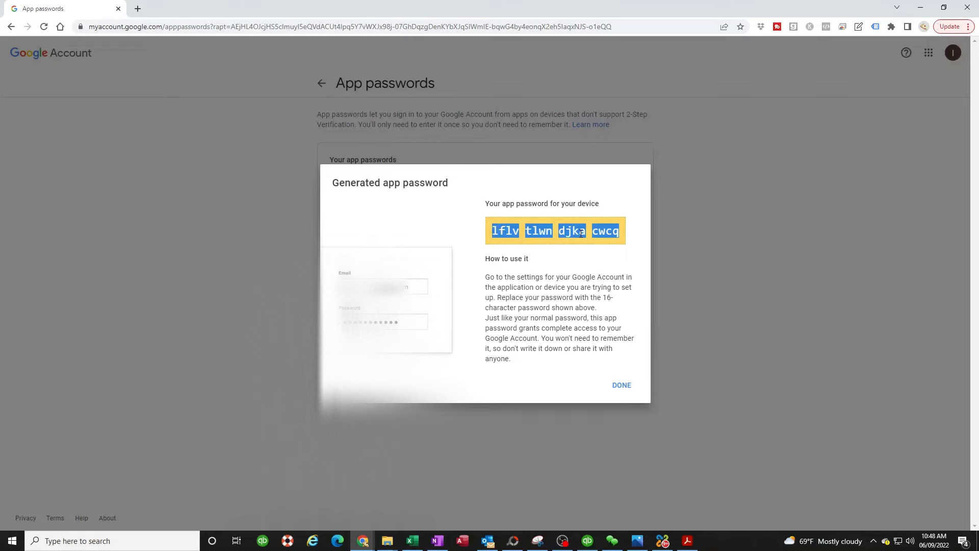
{"action": "right_click", "coordinate": [597, 232]}
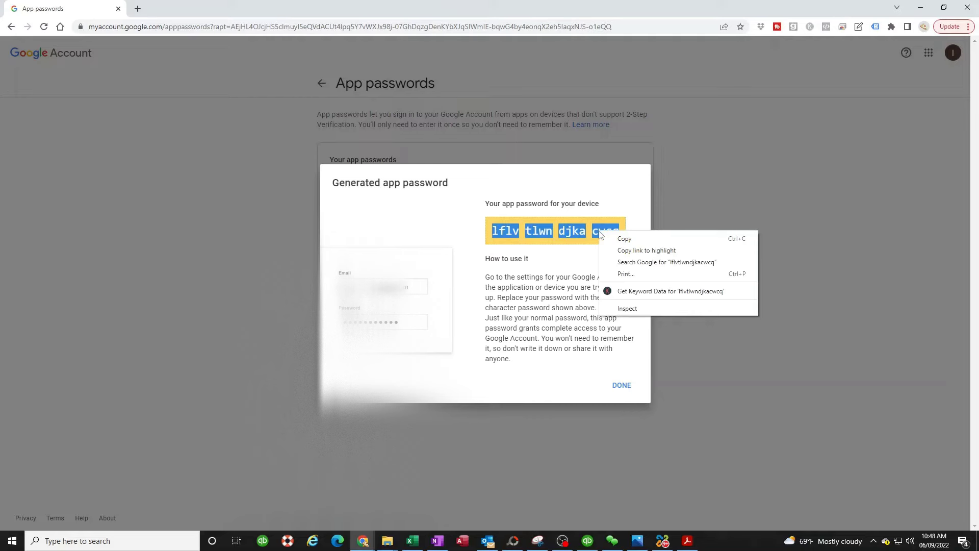
{"action": "left_click", "coordinate": [628, 240]}
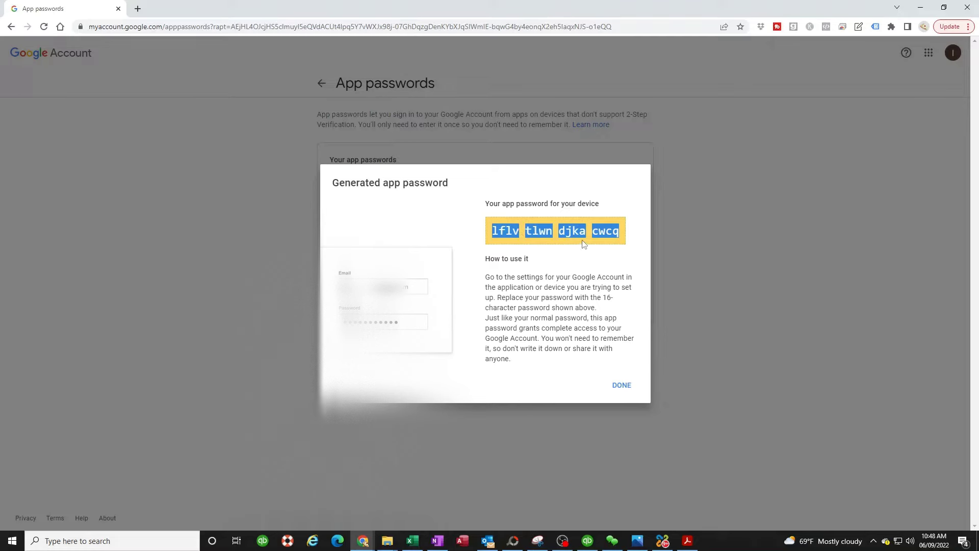
{"action": "right_click", "coordinate": [541, 234]}
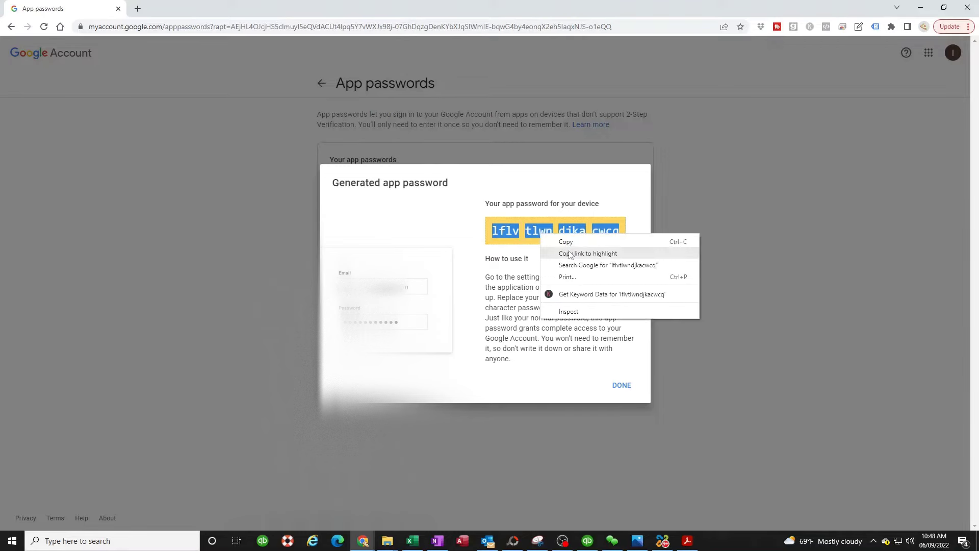
{"action": "left_click", "coordinate": [568, 241]}
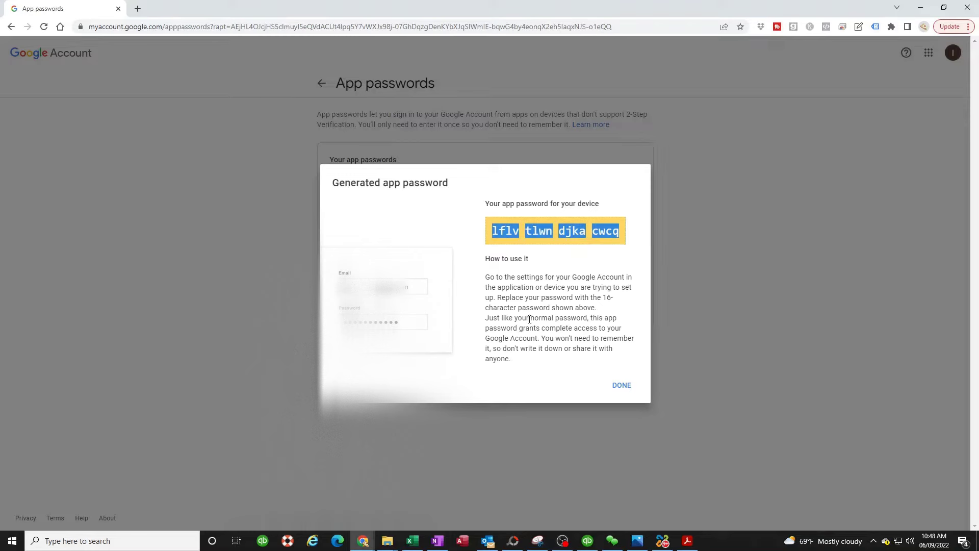
{"action": "left_click", "coordinate": [623, 387]}
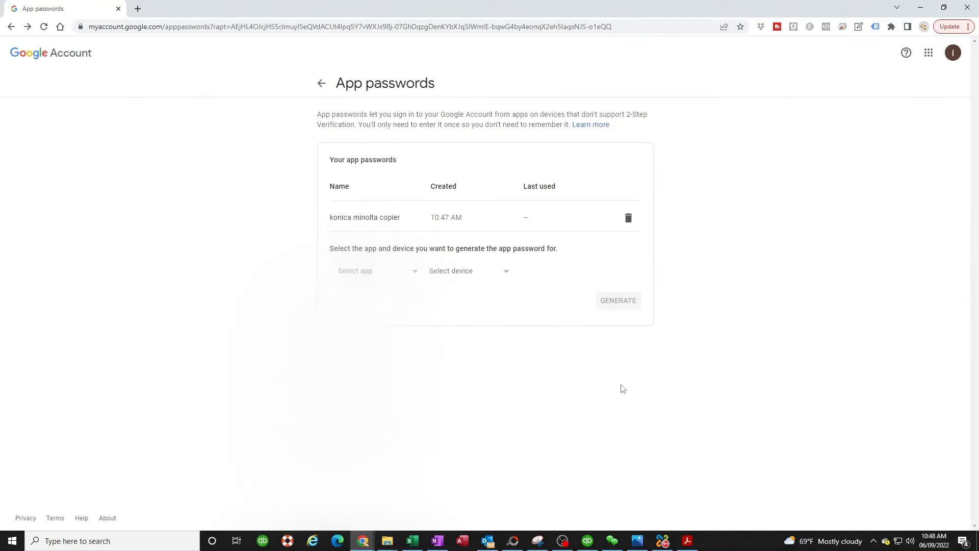
Step: Browse to the copier at 192.168.0.43 and go to its administrator login screen
{"action": "left_click", "coordinate": [126, 29]}
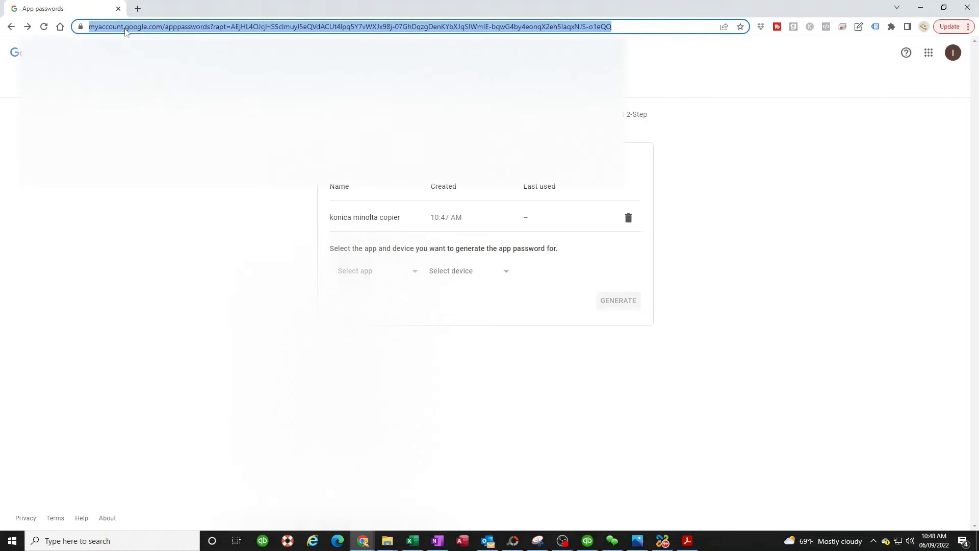
{"action": "type", "text": "192.168"}
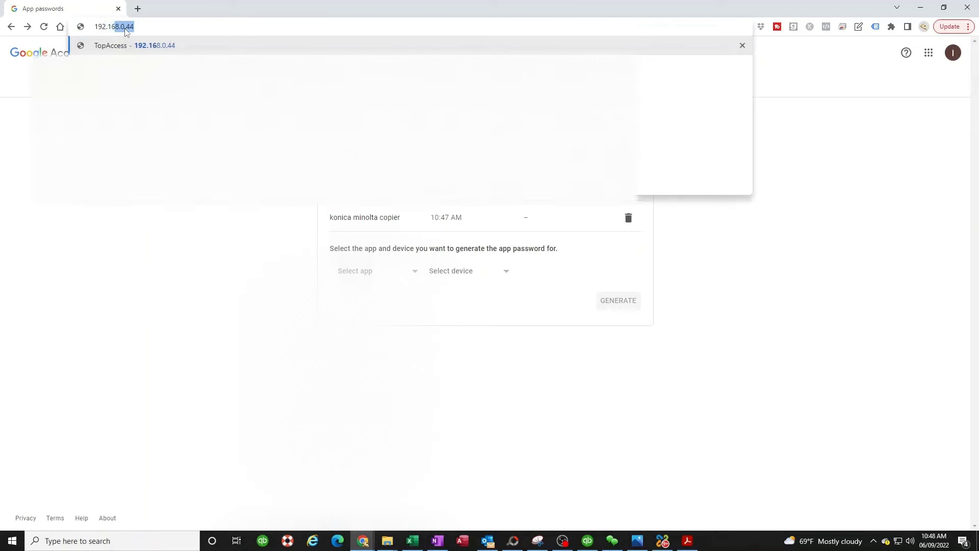
{"action": "type", "text": ".0.43/wcd/system_device.xml"}
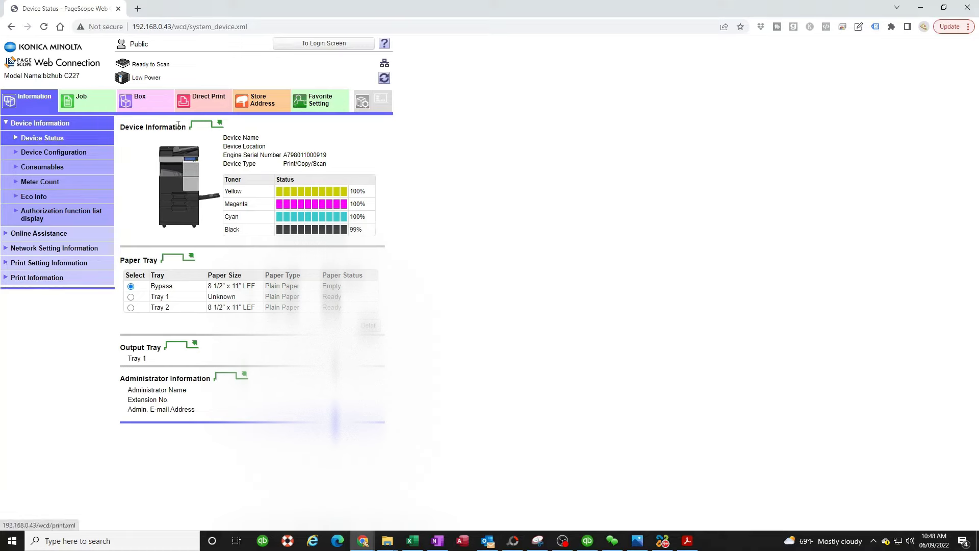
{"action": "left_click", "coordinate": [331, 46]}
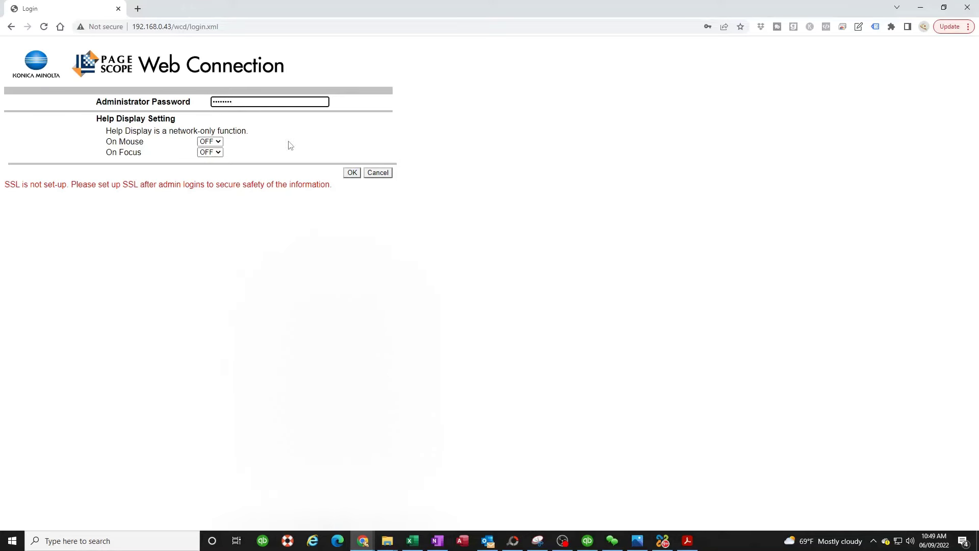
Step: Log in as Administrator and open the System Settings Machine Setting page
{"action": "left_click", "coordinate": [354, 173]}
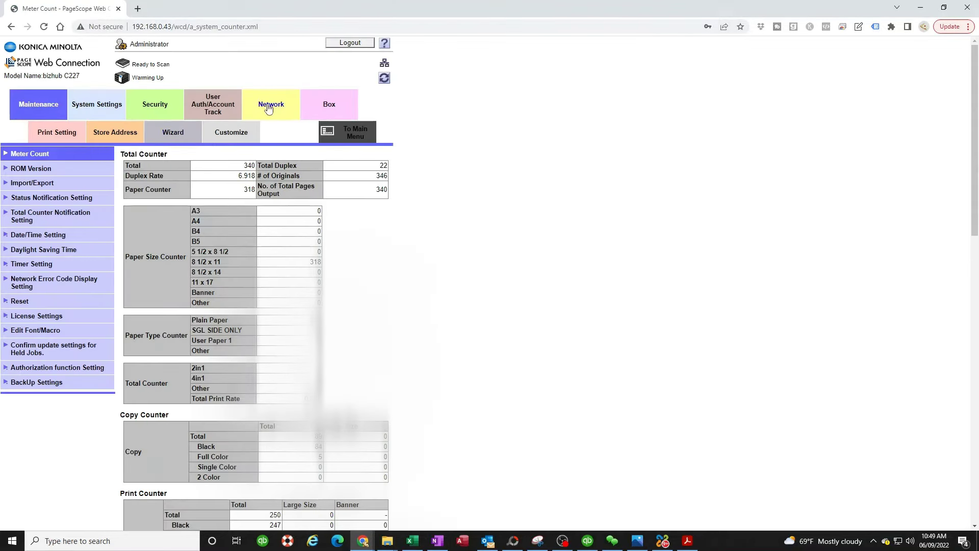
{"action": "left_click", "coordinate": [94, 107]}
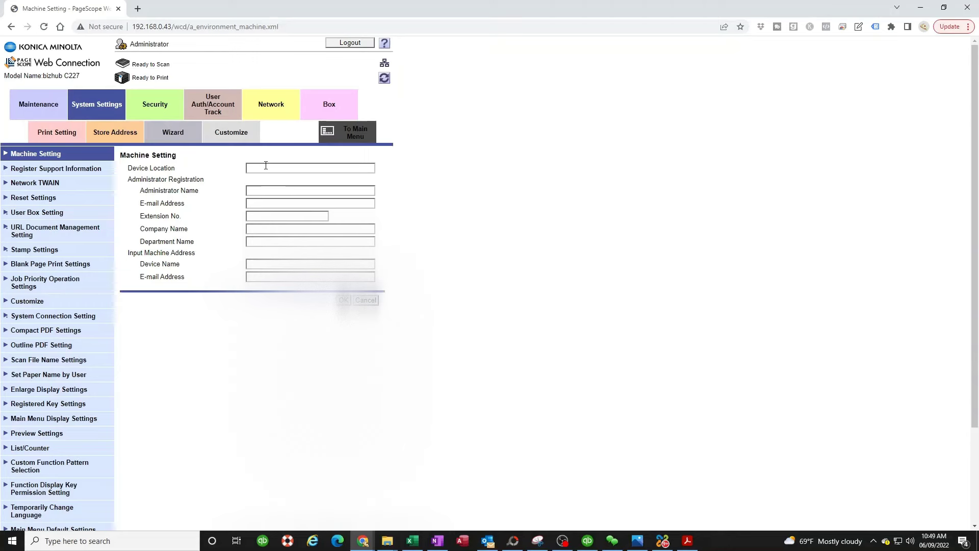
Step: Fill device location 'my office', the administrator name and e-mail, and company PRESTIGE OFFICE SOLUTIONS
{"action": "left_click", "coordinate": [262, 170]}
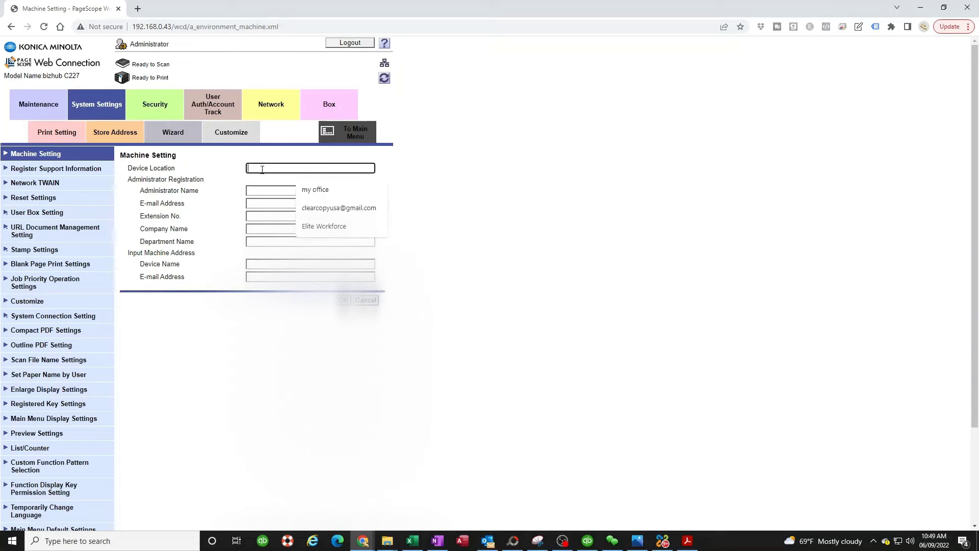
{"action": "left_click", "coordinate": [316, 189]}
{"action": "left_click", "coordinate": [261, 191]}
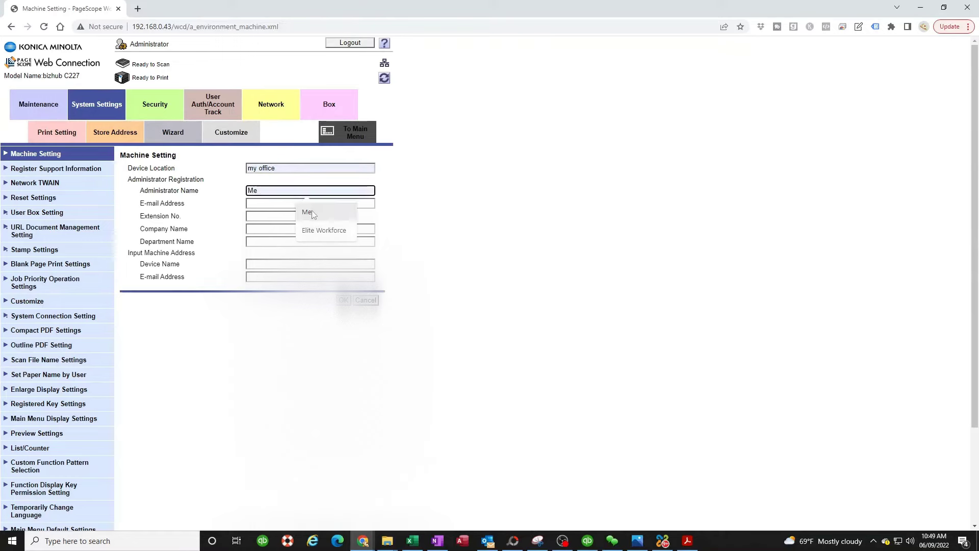
{"action": "left_click", "coordinate": [313, 214]}
{"action": "left_click", "coordinate": [255, 204]}
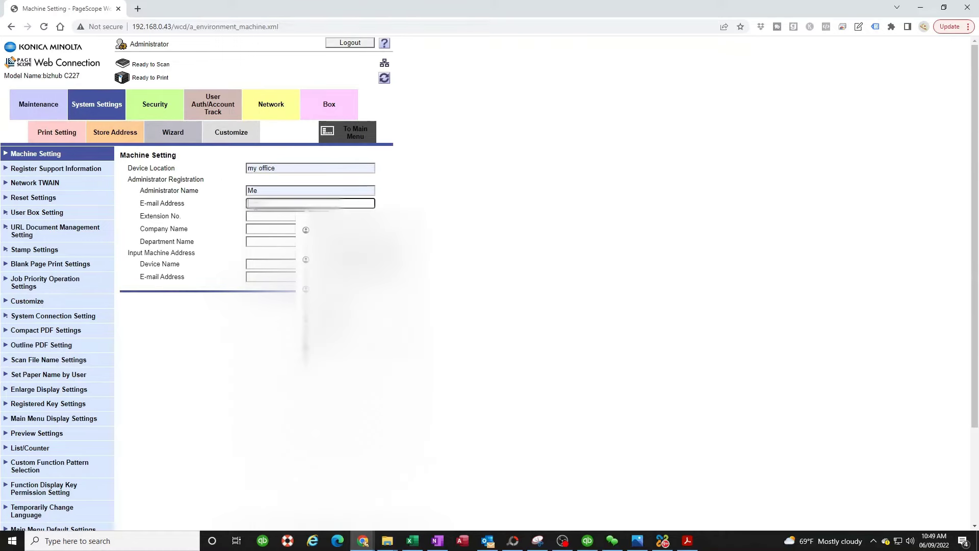
{"action": "left_click", "coordinate": [326, 229]}
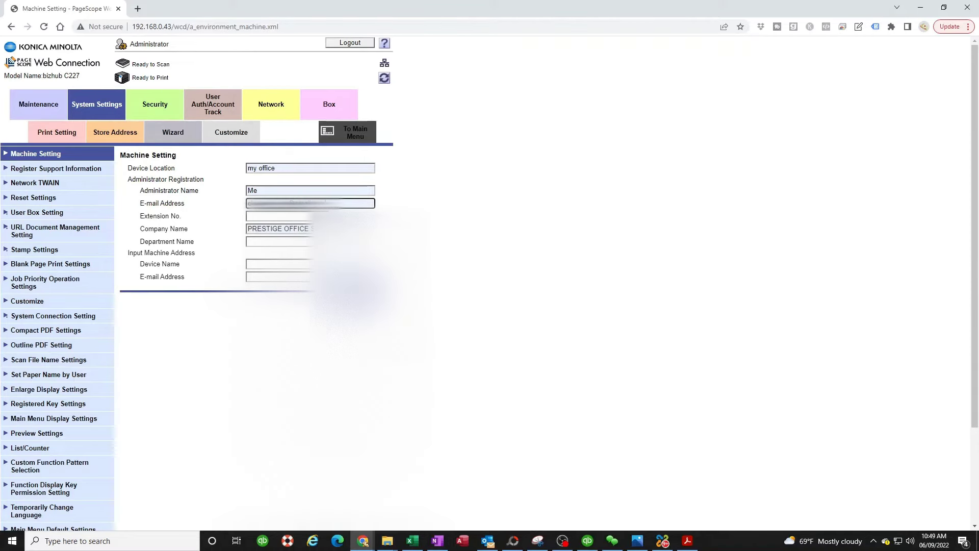
{"action": "key", "text": "Tab"}
{"action": "key", "text": "Tab"}
{"action": "left_click", "coordinate": [539, 274]}
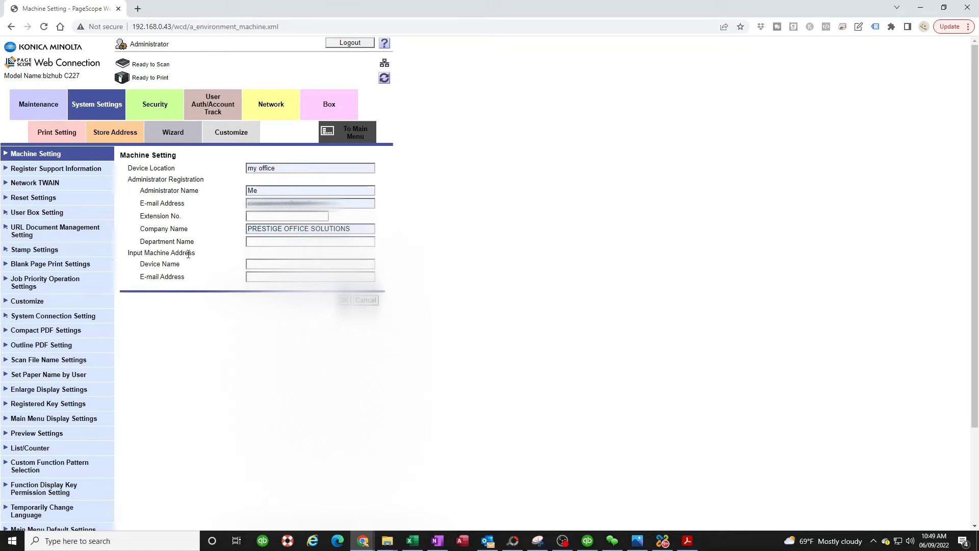
Step: Enter department 111 and device name 'km c227', paste the device e-mail, and submit
{"action": "left_click", "coordinate": [268, 243]}
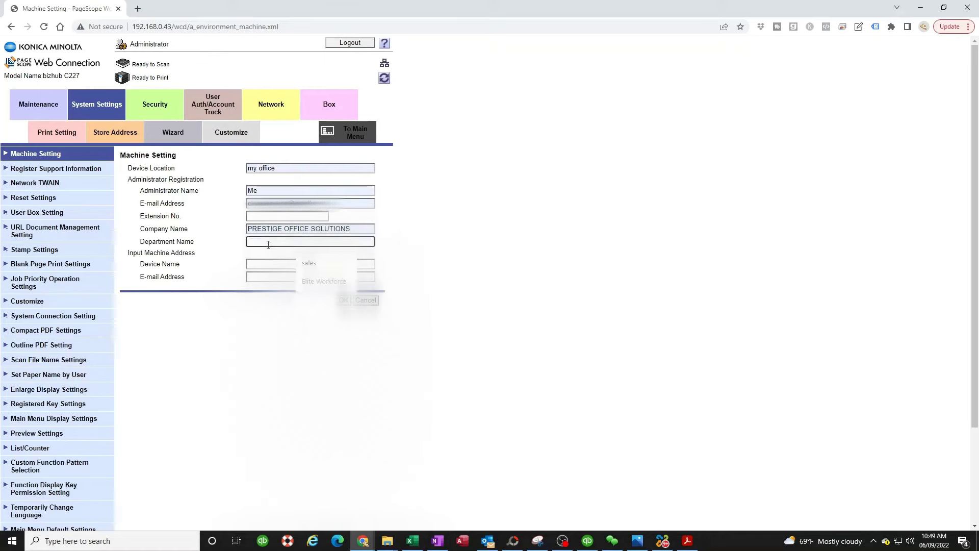
{"action": "type", "text": "111"}
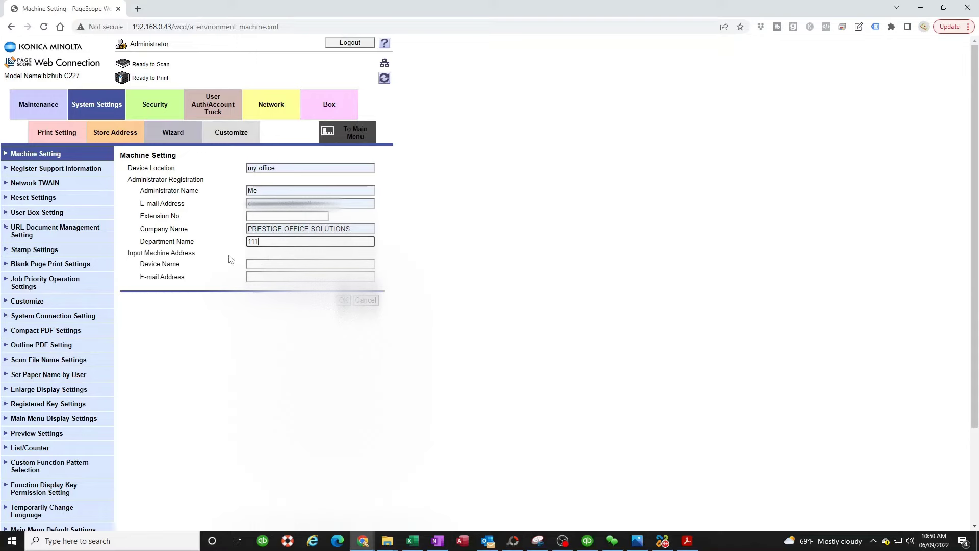
{"action": "left_click", "coordinate": [261, 265]}
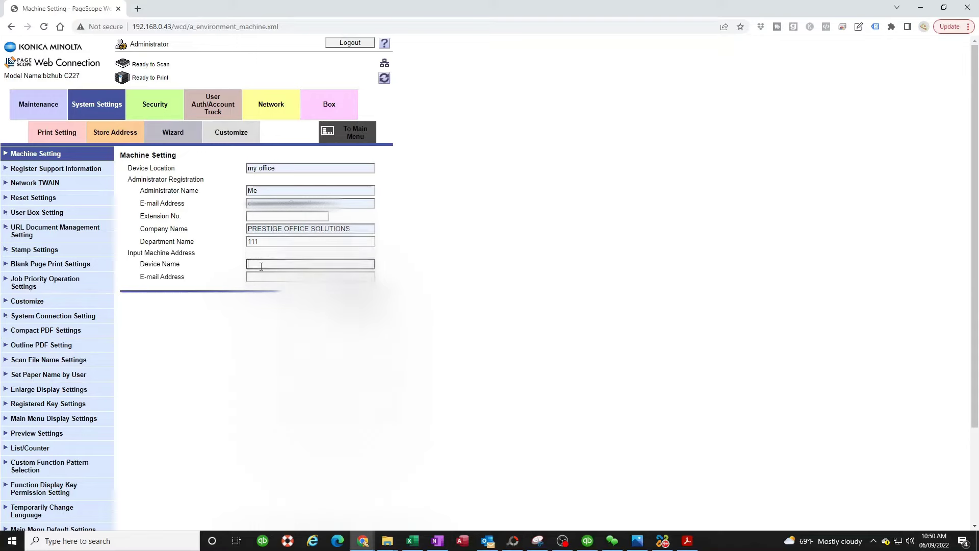
{"action": "type", "text": "km c227"}
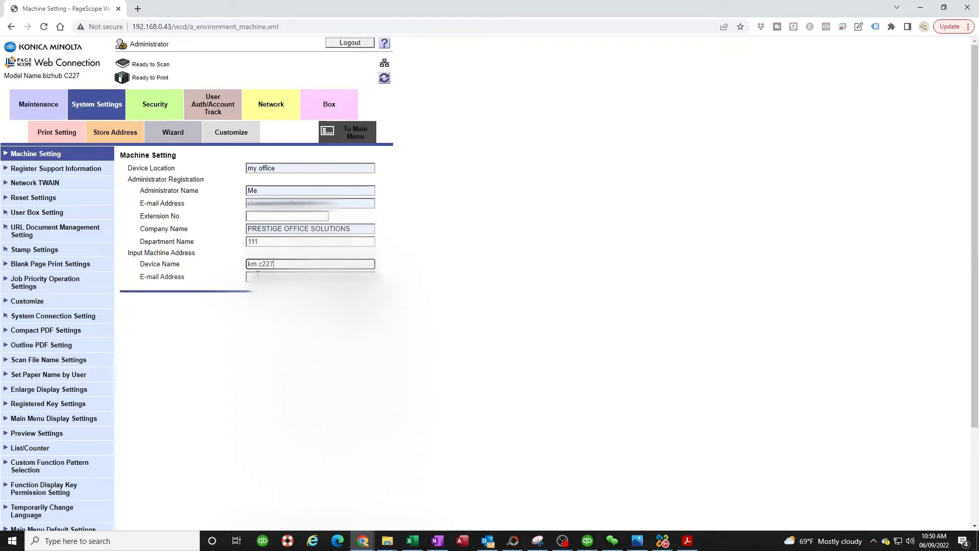
{"action": "key", "text": "Tab"}
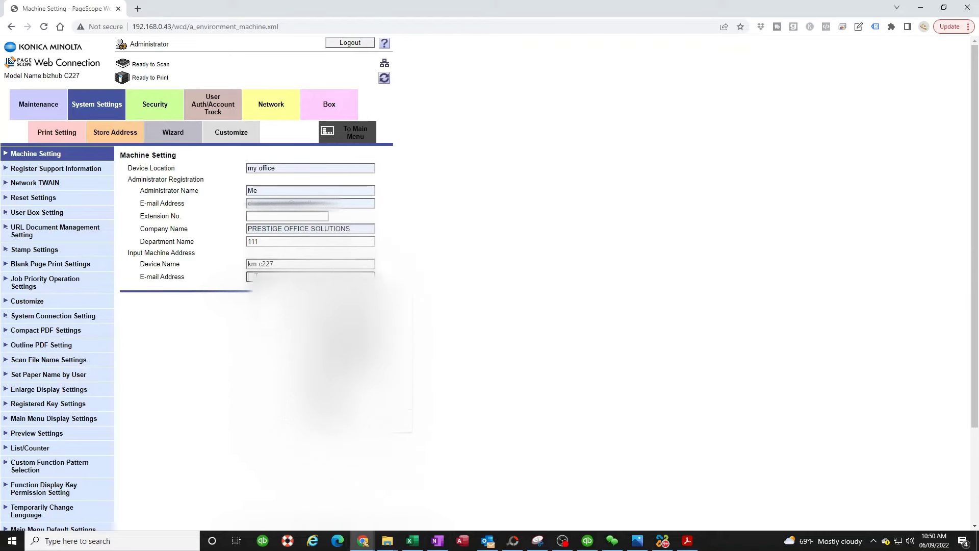
{"action": "key", "text": "ctrl+v"}
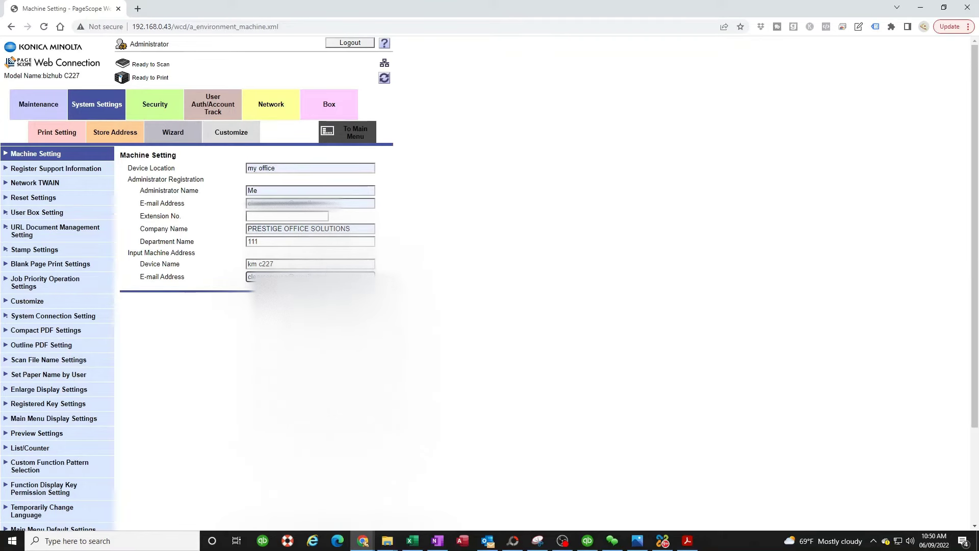
{"action": "key", "text": "Return"}
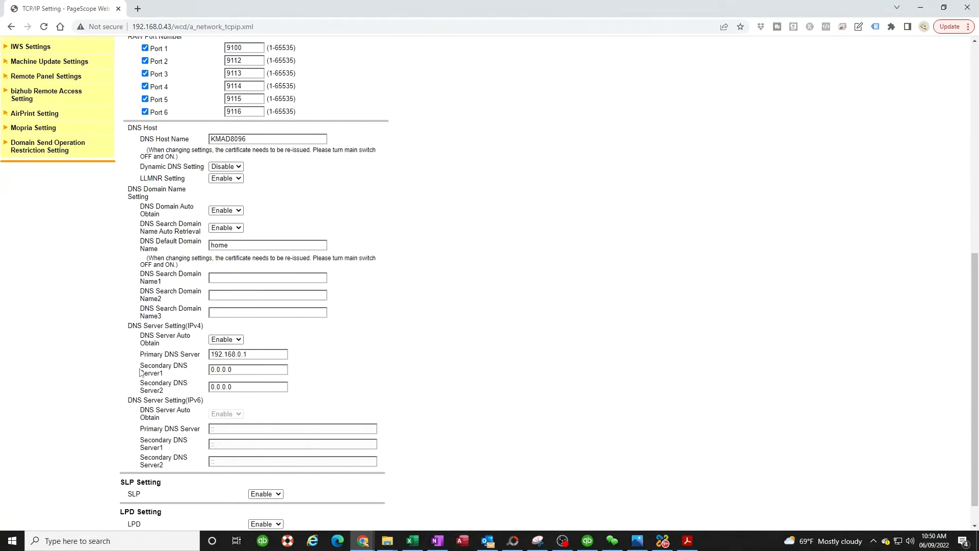
Step: Replace primary DNS 192.168.0.1 with 8.8.8.8, set secondary DNS 8.8.4.4, and apply
{"action": "scroll", "coordinate": [191, 354], "scroll_direction": "up", "scroll_amount": 6}
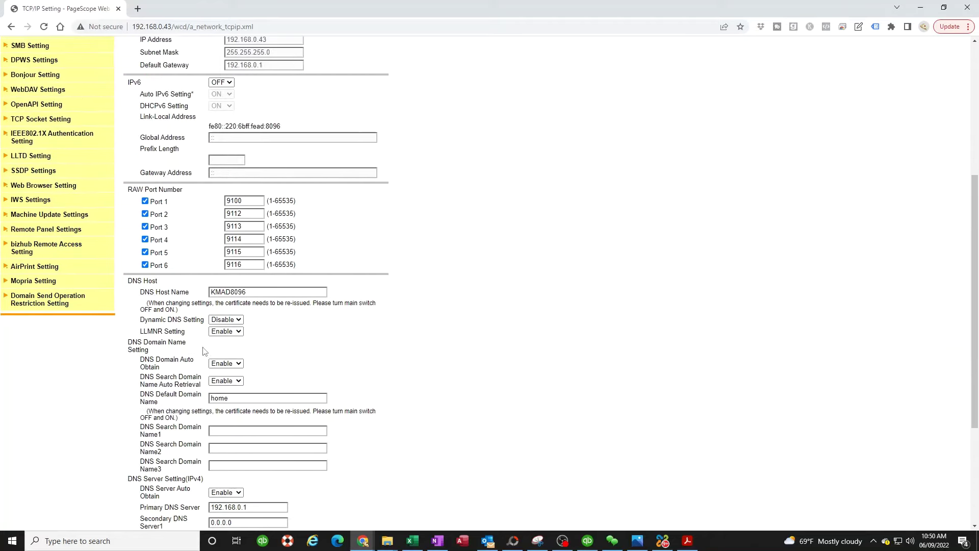
{"action": "scroll", "coordinate": [221, 372], "scroll_direction": "down", "scroll_amount": 4}
{"action": "scroll", "coordinate": [219, 372], "scroll_direction": "down", "scroll_amount": 3}
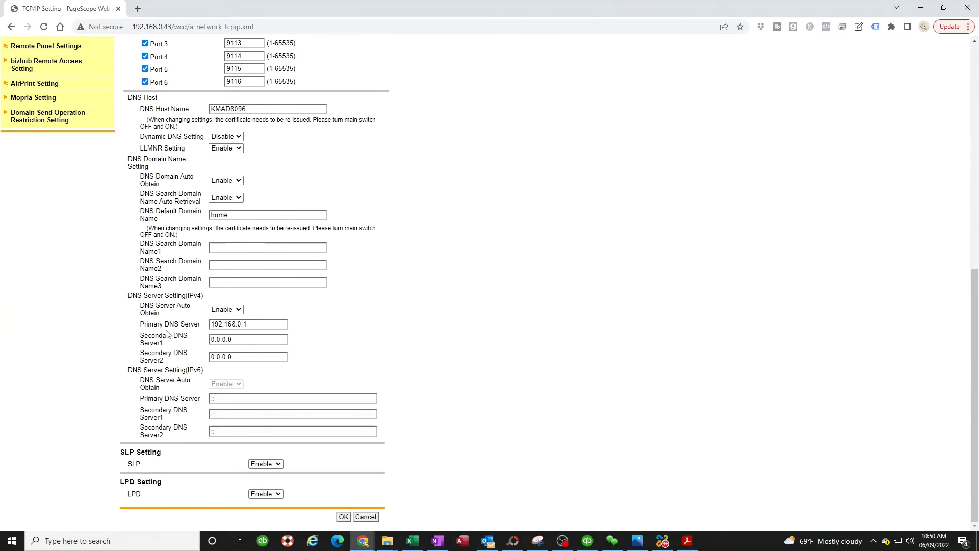
{"action": "double_click", "coordinate": [259, 325]}
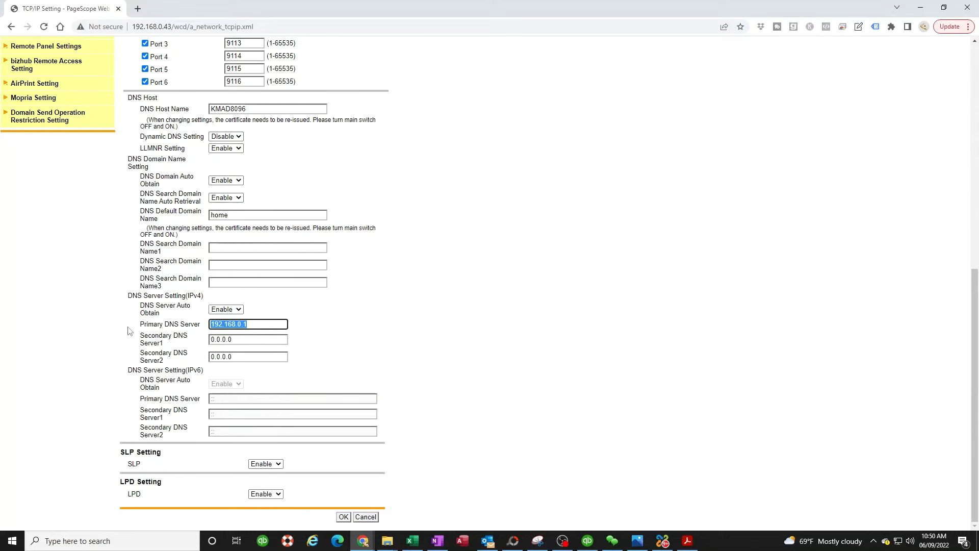
{"action": "type", "text": "8.8.8.8"}
{"action": "key", "text": "Tab"}
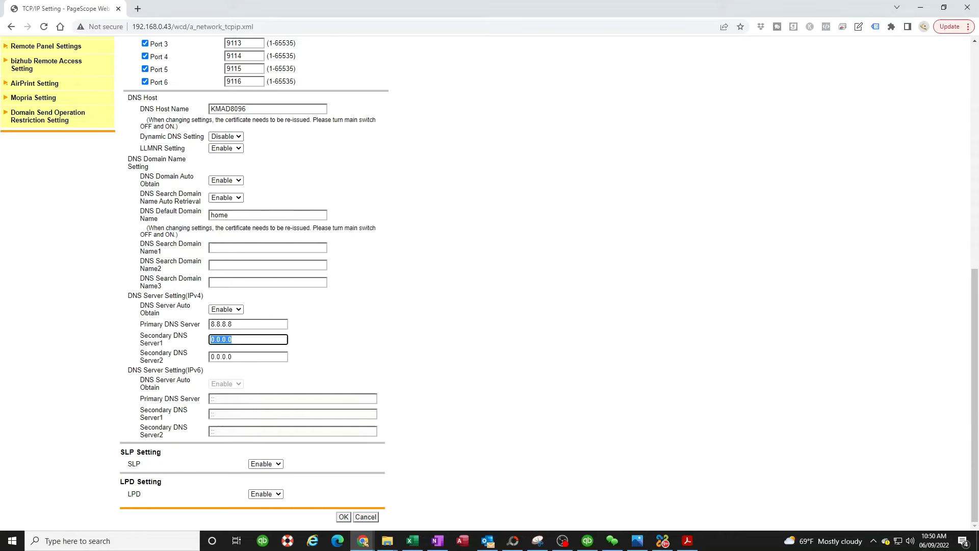
{"action": "type", "text": "8."}
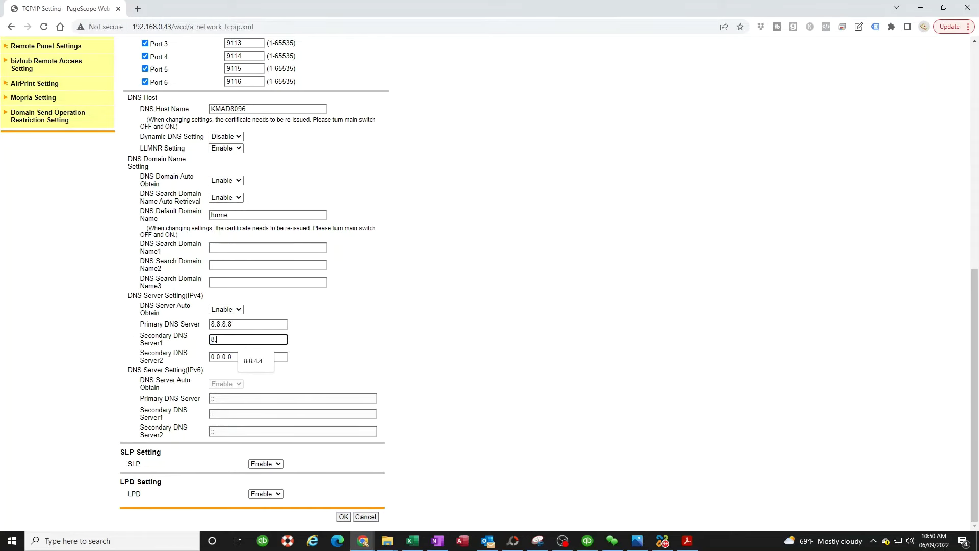
{"action": "type", "text": "8.4.4"}
{"action": "left_click", "coordinate": [344, 517]}
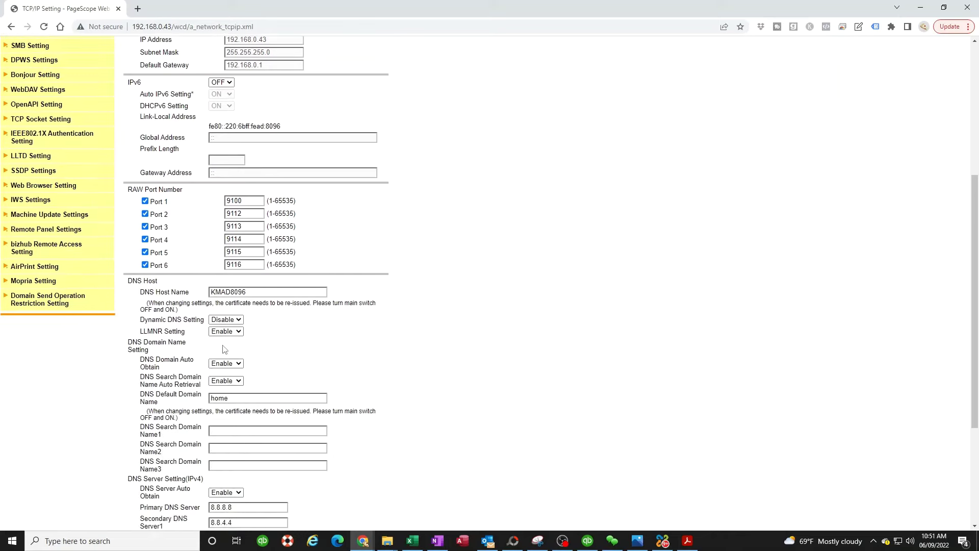
Step: Open E-mail Setting to show the E-mail RX (POP) page
{"action": "scroll", "coordinate": [229, 352], "scroll_direction": "up", "scroll_amount": 9}
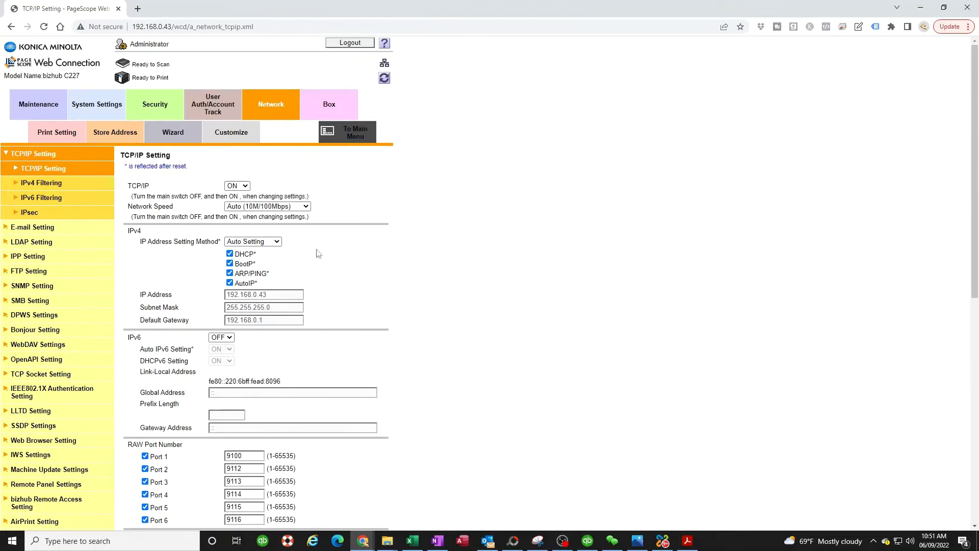
{"action": "left_click", "coordinate": [38, 228]}
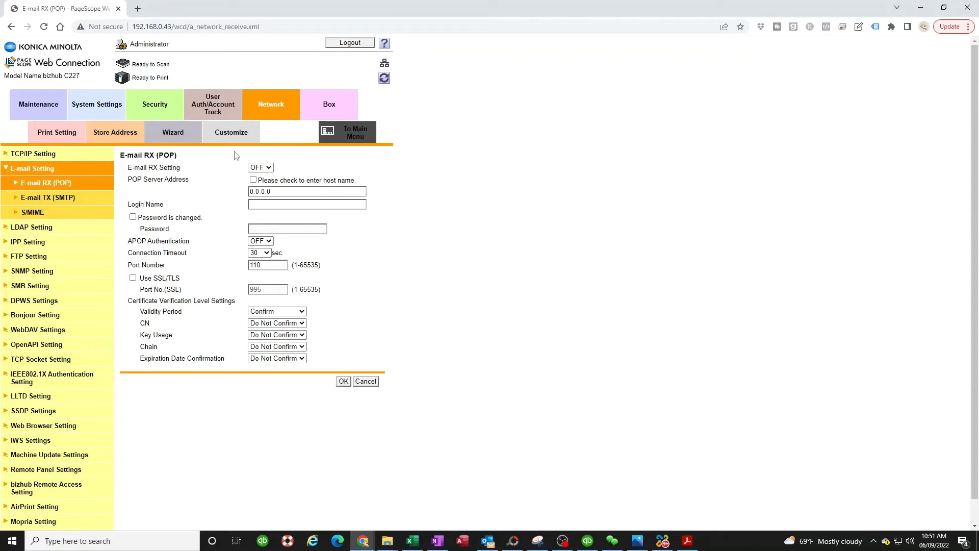
Step: On E-mail TX (SMTP) for smtp.gmail.com, select Start TLS, keeping port 587 and SSL port 465
{"action": "left_click", "coordinate": [67, 204]}
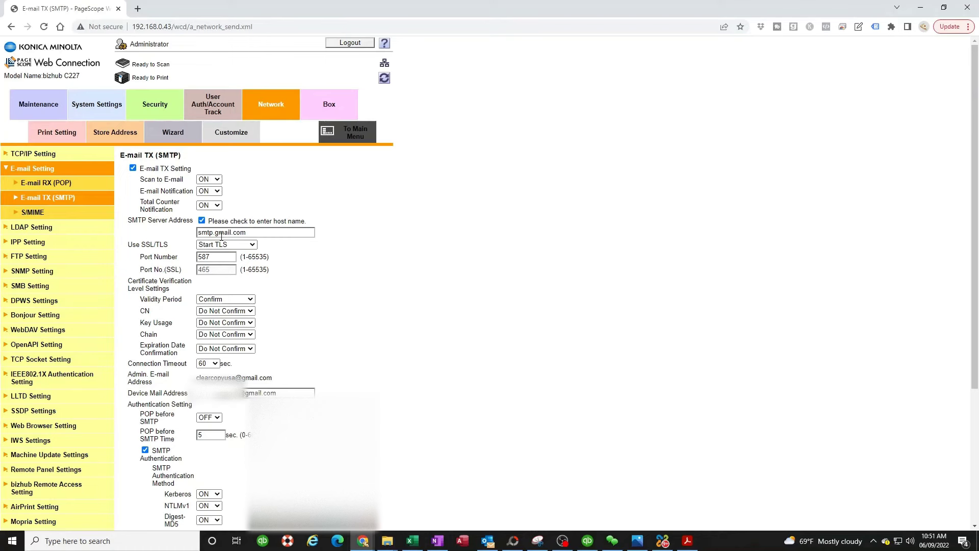
{"action": "triple_click", "coordinate": [242, 233]}
{"action": "left_click", "coordinate": [343, 262]}
{"action": "left_click", "coordinate": [253, 245]}
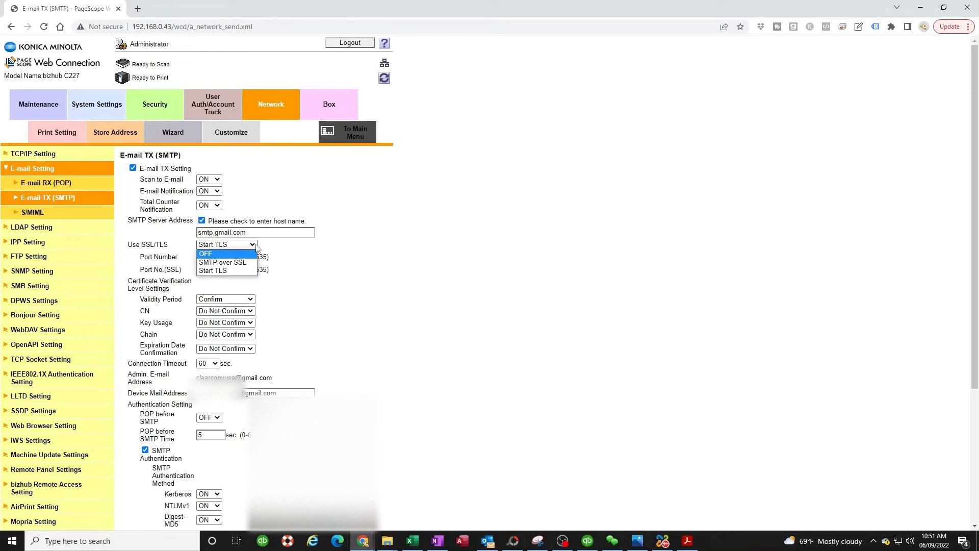
{"action": "left_click", "coordinate": [221, 271]}
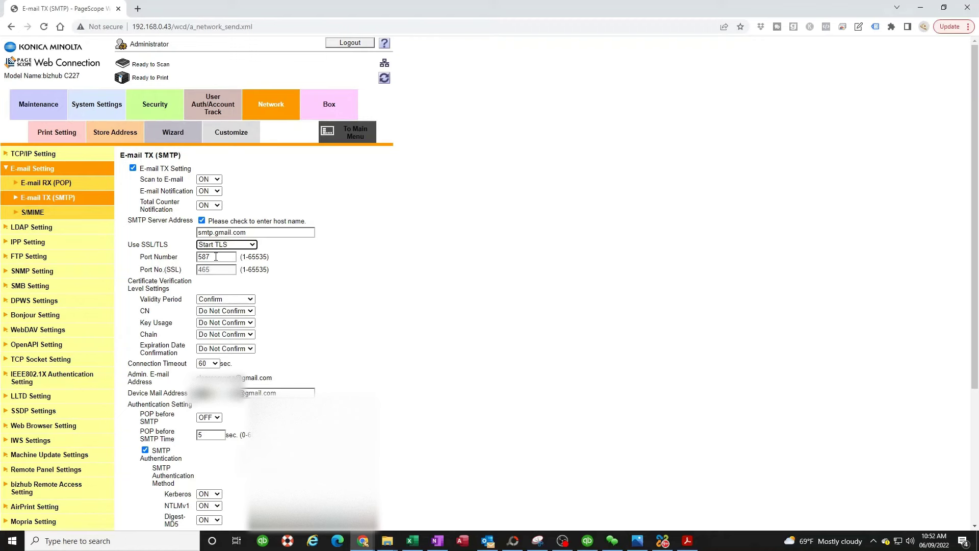
{"action": "key", "text": "Tab"}
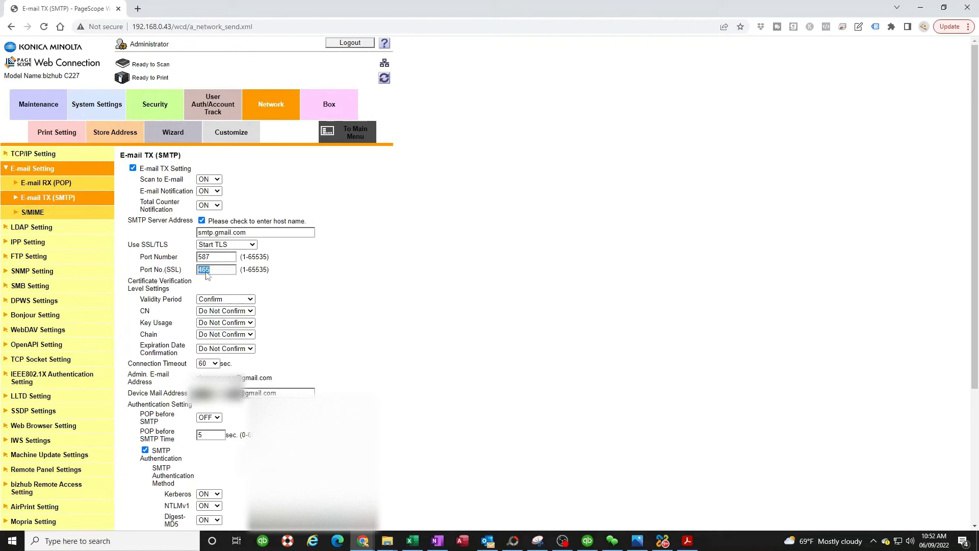
{"action": "left_click", "coordinate": [225, 282]}
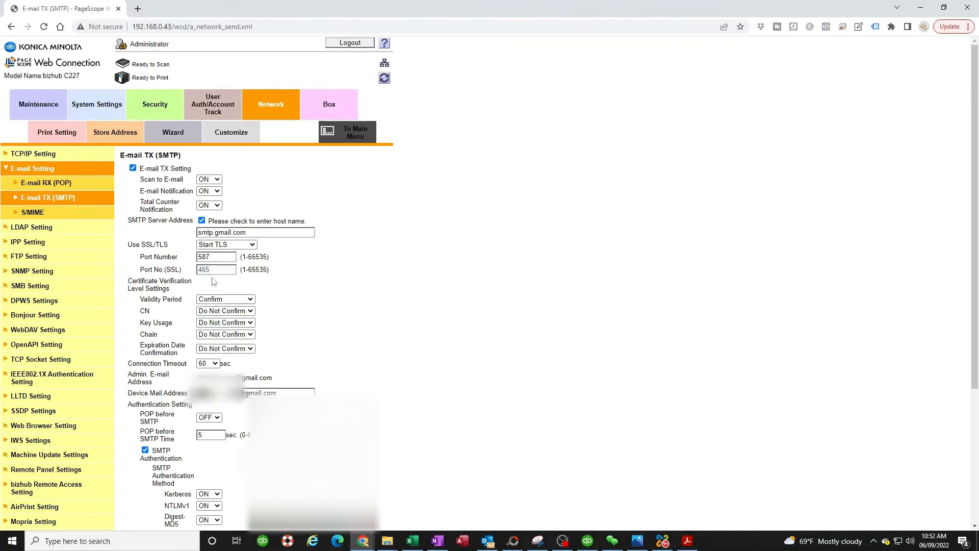
{"action": "scroll", "coordinate": [250, 318], "scroll_direction": "down", "scroll_amount": 1}
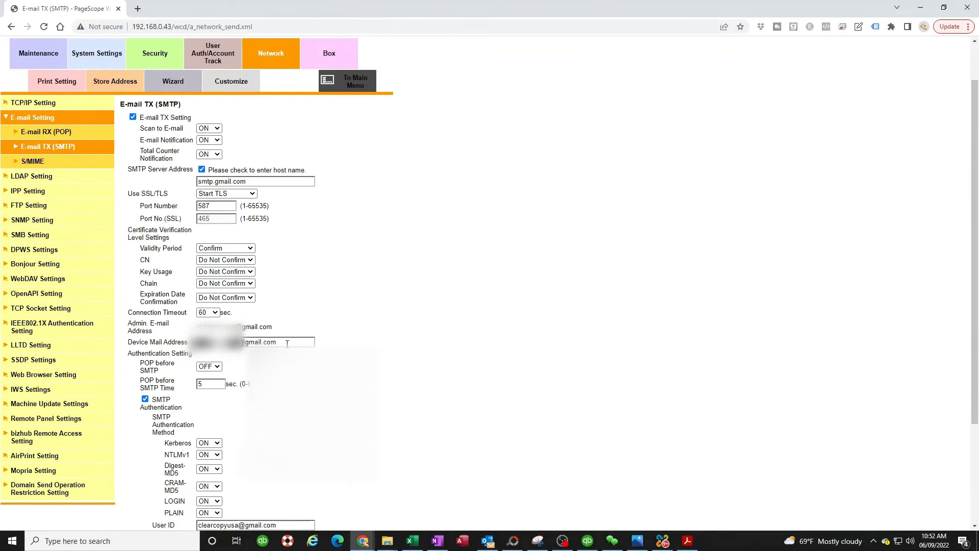
Step: Paste the Gmail app password as the SMTP account password and save the E-mail TX settings
{"action": "left_click_drag", "start_coordinate": [288, 342], "coordinate": [173, 349]}
{"action": "left_click", "coordinate": [232, 363]}
{"action": "scroll", "coordinate": [231, 387], "scroll_direction": "down", "scroll_amount": 2}
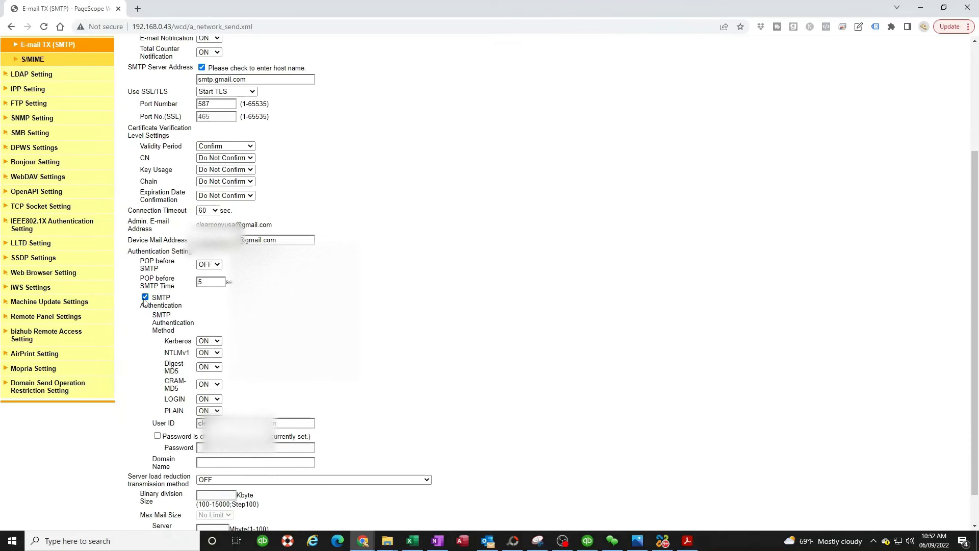
{"action": "scroll", "coordinate": [247, 459], "scroll_direction": "down", "scroll_amount": 1}
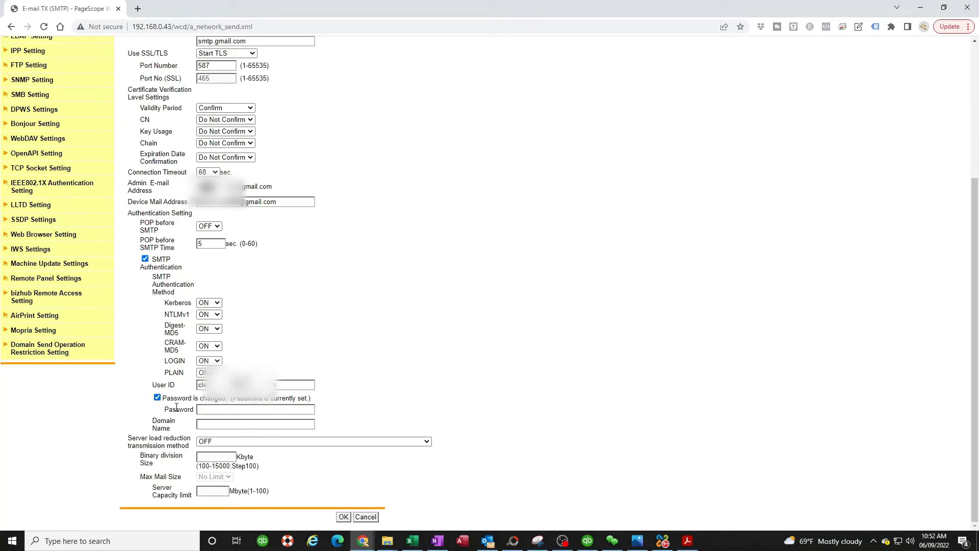
{"action": "left_click", "coordinate": [204, 409]}
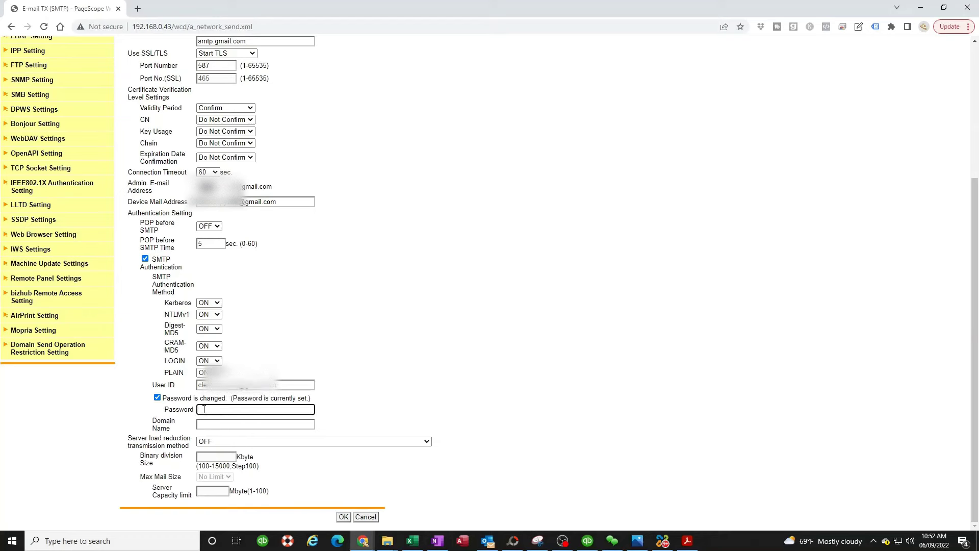
{"action": "key", "text": "ctrl+v"}
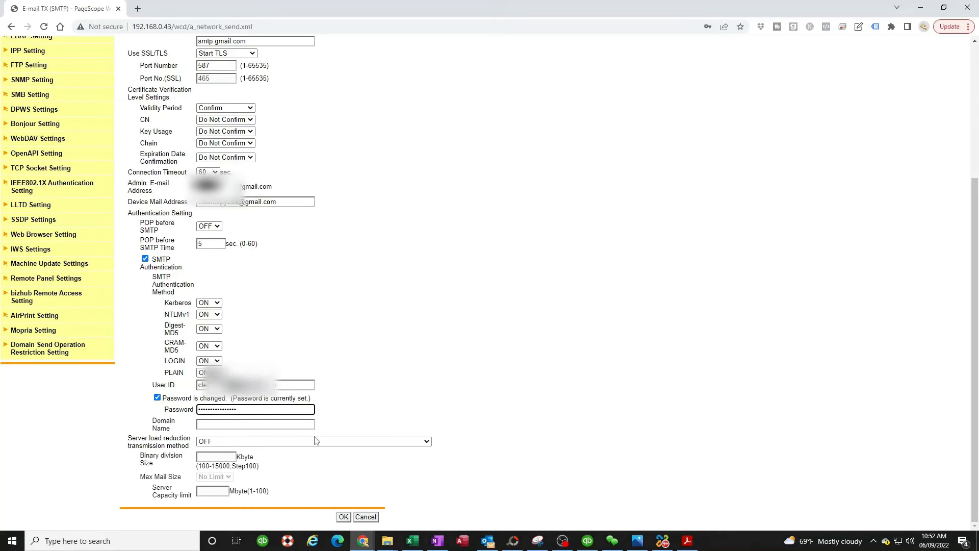
{"action": "left_click", "coordinate": [344, 518]}
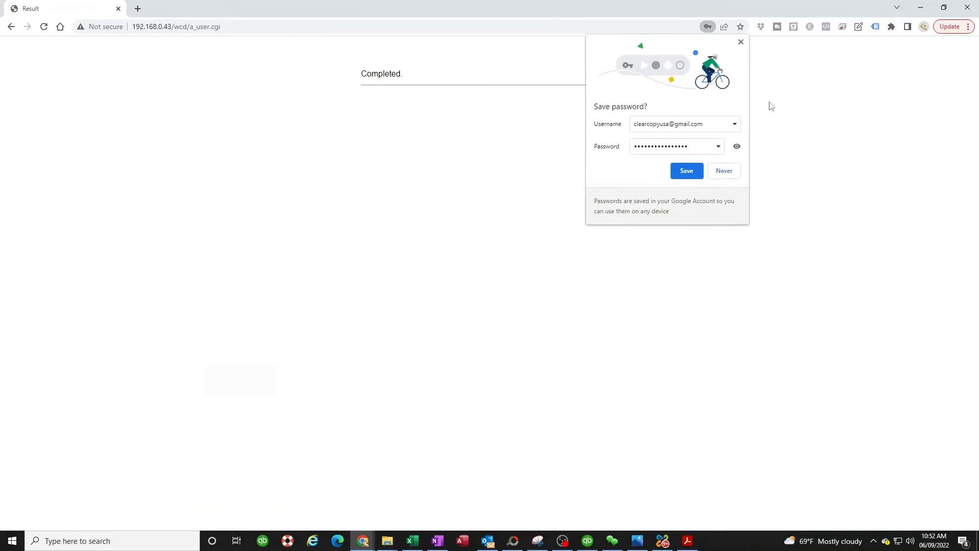
Step: Dismiss Chrome's save-password prompt, acknowledge the Completed page, and go to Store Address
{"action": "left_click", "coordinate": [741, 42]}
{"action": "left_click", "coordinate": [609, 97]}
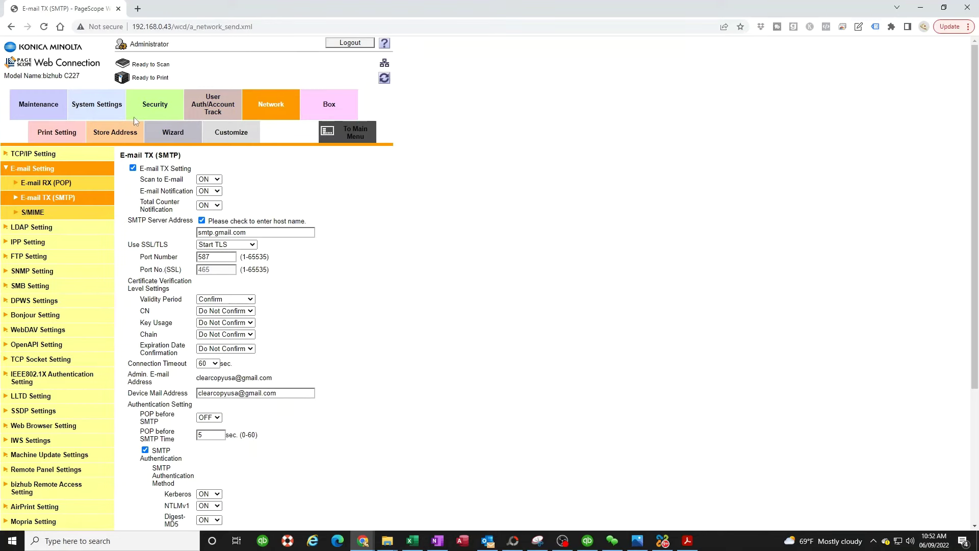
{"action": "left_click", "coordinate": [115, 135]}
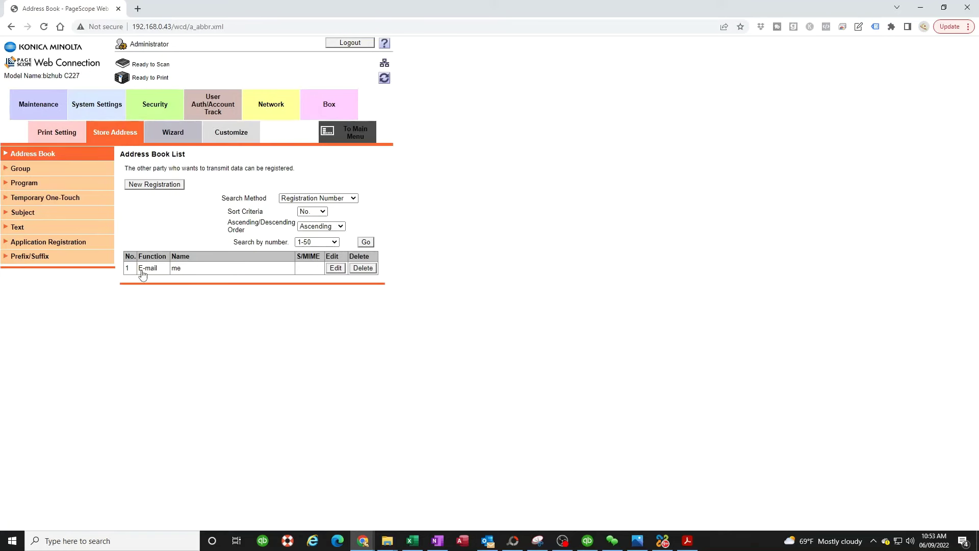
Step: Register a new address book entry 'me again' under the Main index with the Gmail address
{"action": "left_click", "coordinate": [152, 186]}
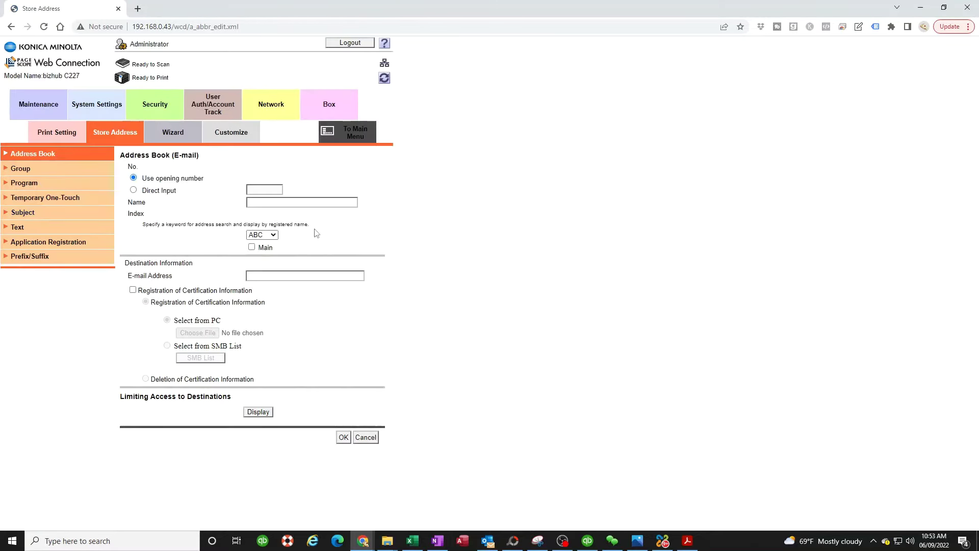
{"action": "left_click", "coordinate": [266, 205]}
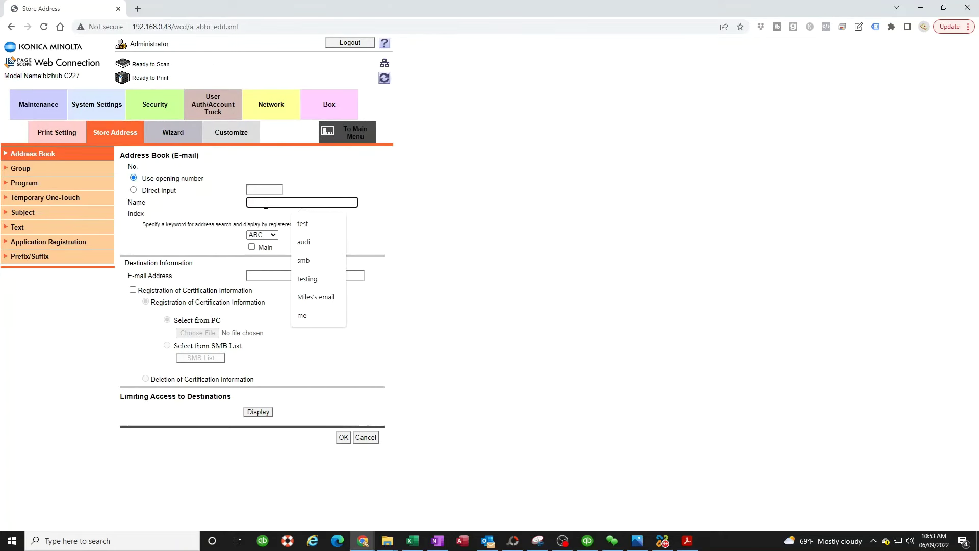
{"action": "type", "text": "me "}
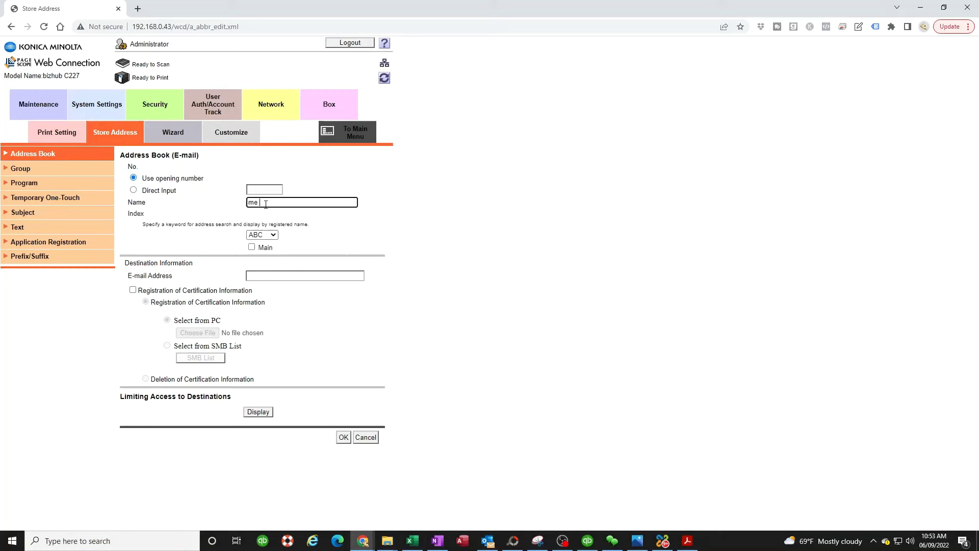
{"action": "type", "text": "again"}
{"action": "left_click", "coordinate": [252, 248]}
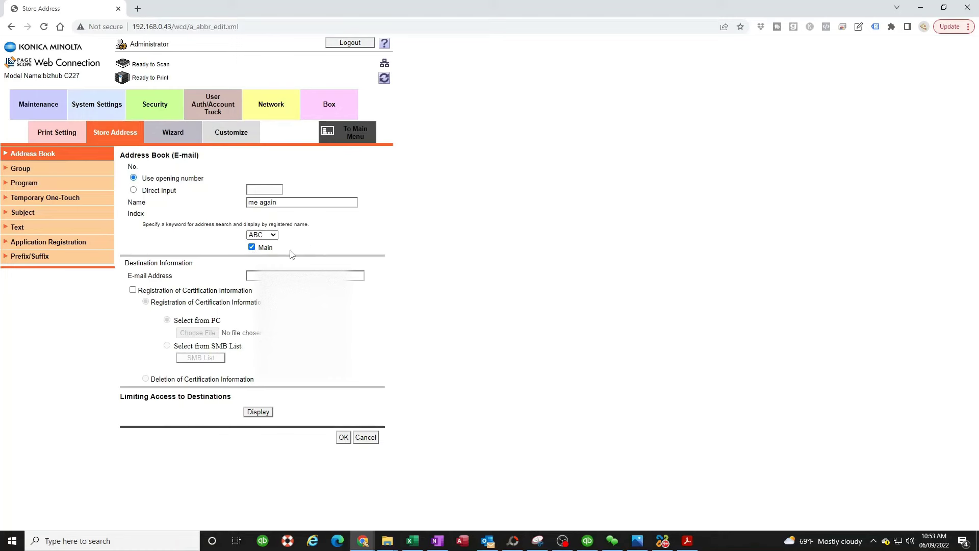
{"action": "left_click", "coordinate": [261, 276]}
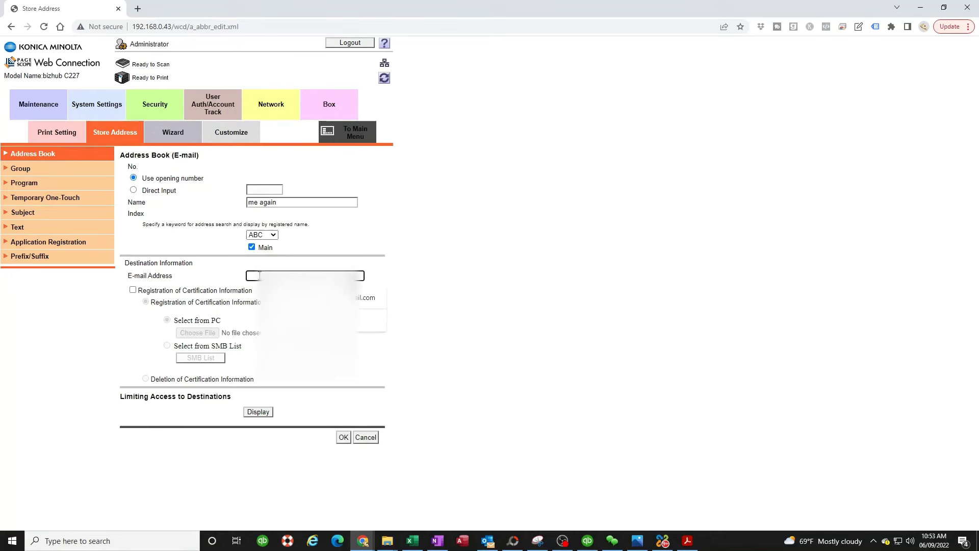
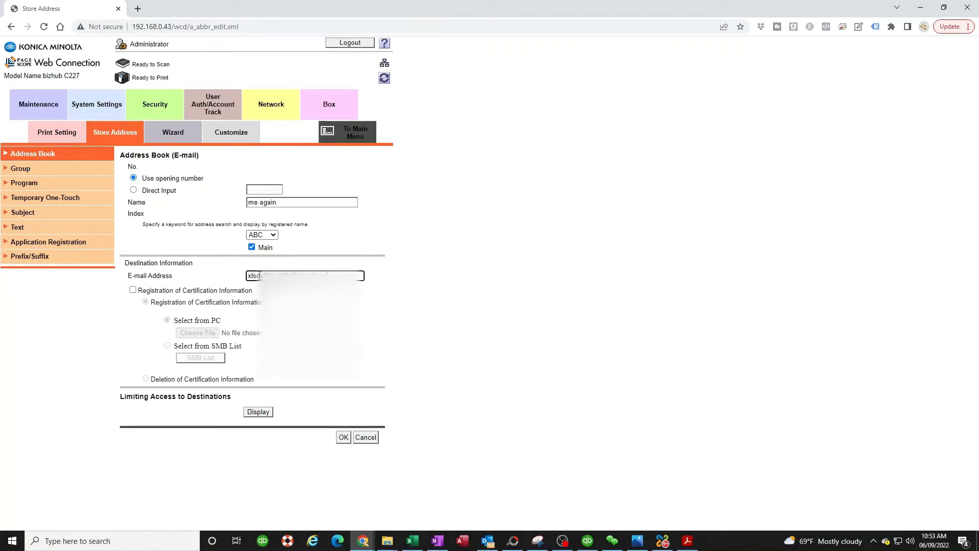
{"action": "key", "text": "BackSpace"}
{"action": "key", "text": "BackSpace"}
Step: Save the 'me again' entry, then pick 'me' as the scan destination on the copier
{"action": "left_click", "coordinate": [344, 438]}
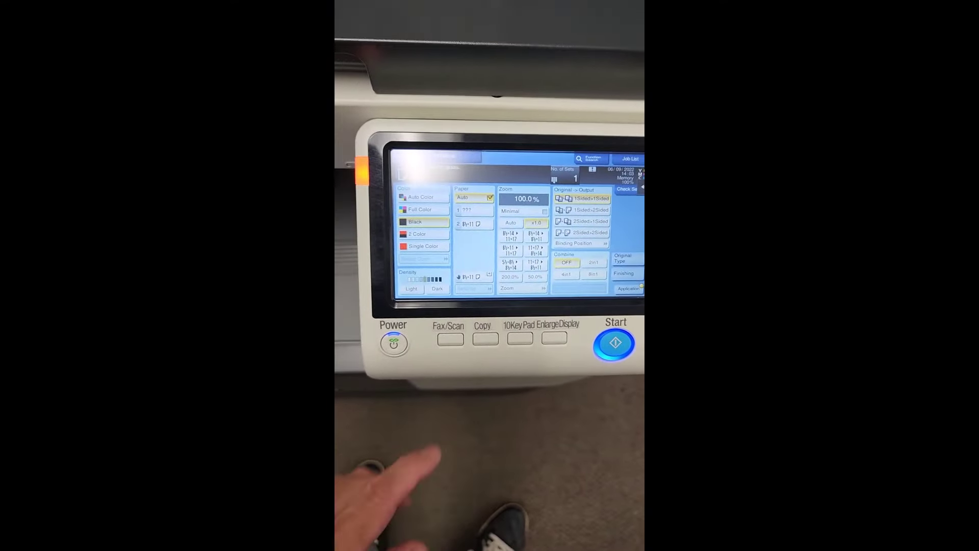
{"action": "left_click", "coordinate": [458, 384]}
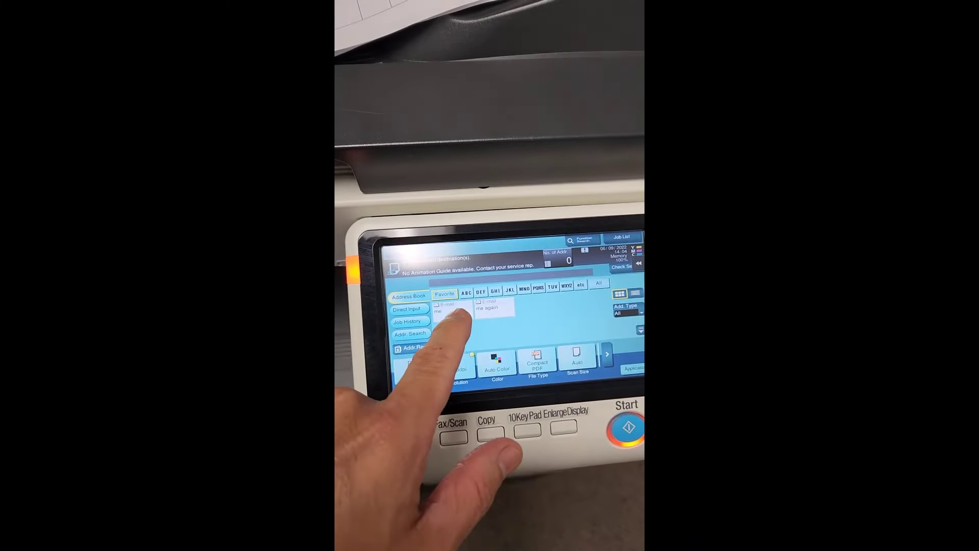
{"action": "left_click", "coordinate": [455, 314]}
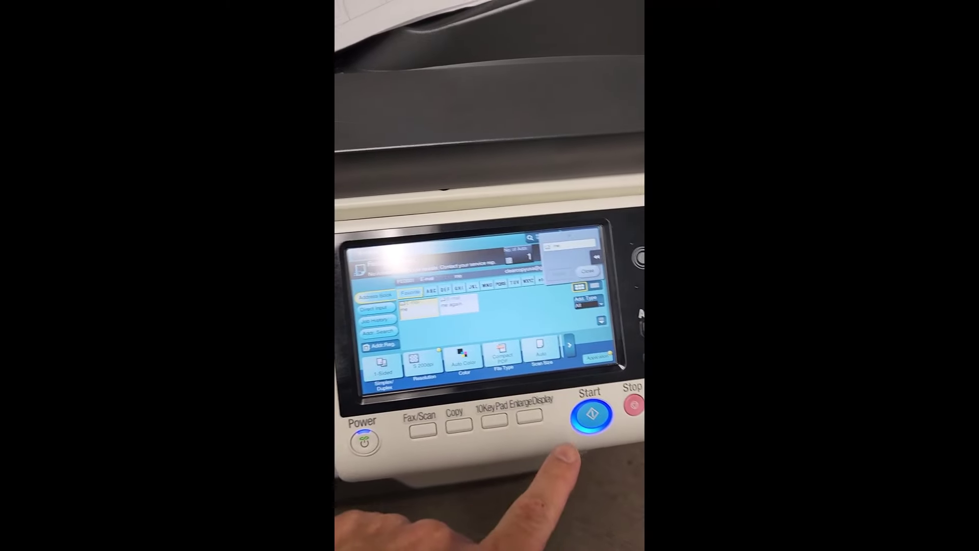